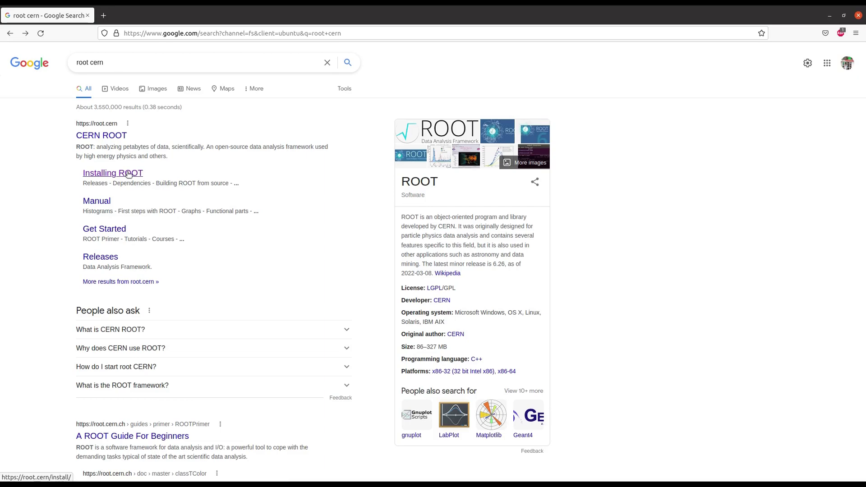
- Open the Installing ROOT page from the search results and find the section on downloading a pre-compiled binary distribution
left_click(129, 174)
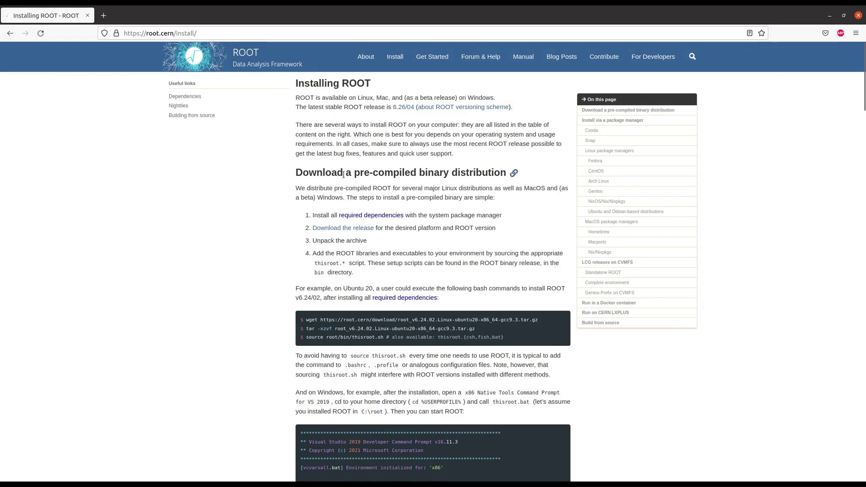
left_click_drag(293, 175, 420, 173)
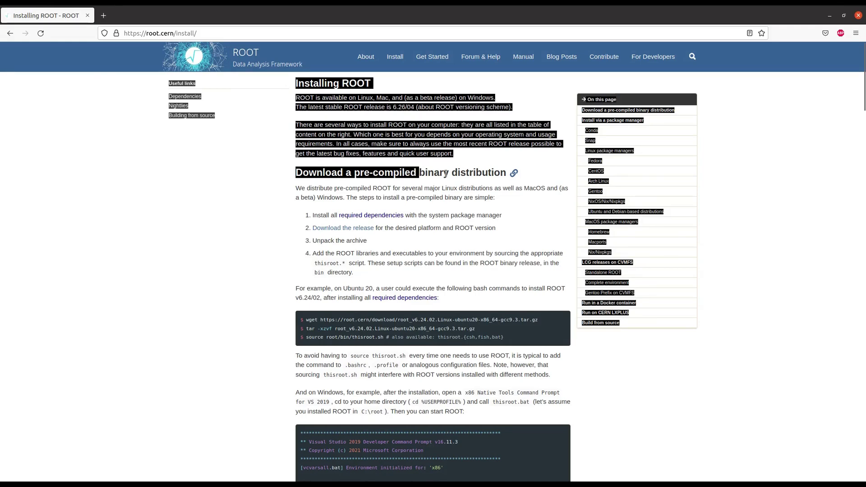
left_click(256, 182)
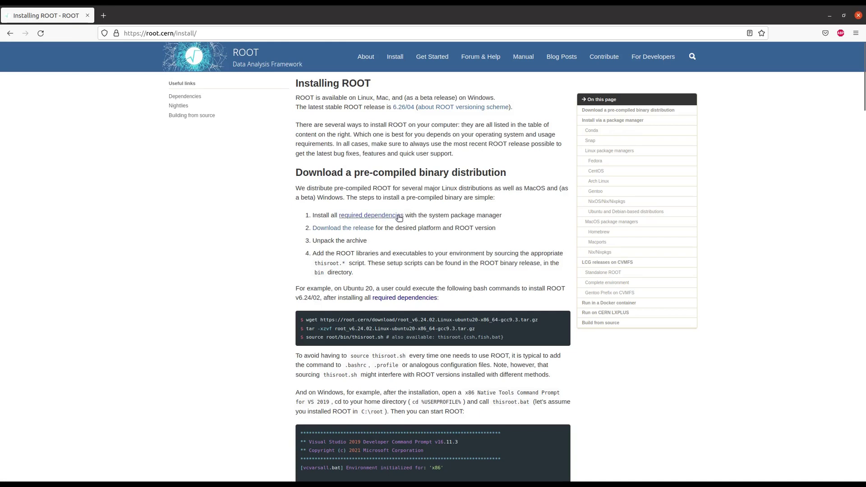
- Open the required dependencies page in a new tab and switch to it
right_click(367, 217)
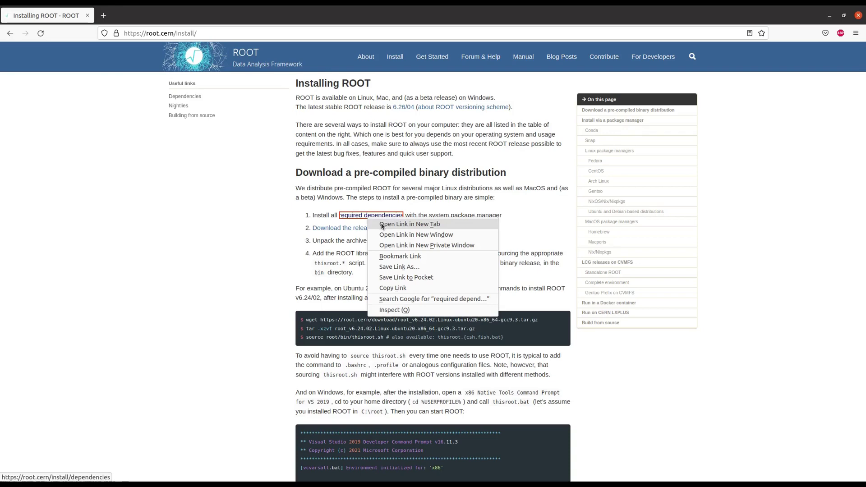
left_click(381, 224)
key("ctrl+Tab")
scroll(331, 221, "down", 1)
scroll(331, 224, "up", 1)
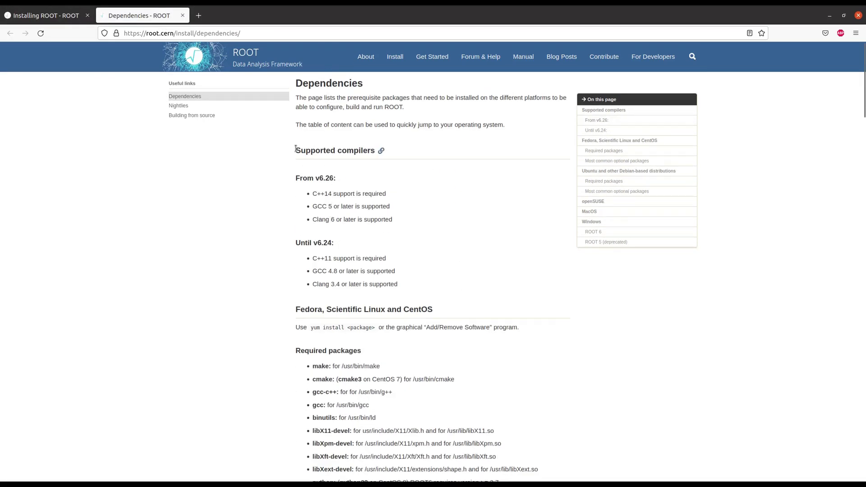
- Review the supported compilers and required packages, and highlight the one-line apt-get install command for Ubuntu and Debian-based distributions
left_click_drag(296, 151, 377, 151)
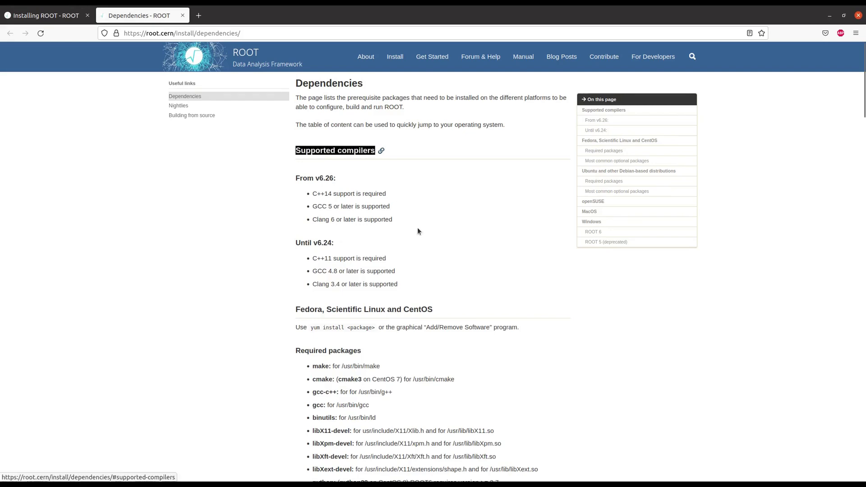
left_click(409, 210)
scroll(409, 210, "down", 5)
left_click_drag(294, 166, 394, 166)
double_click(395, 167)
scroll(427, 232, "down", 15)
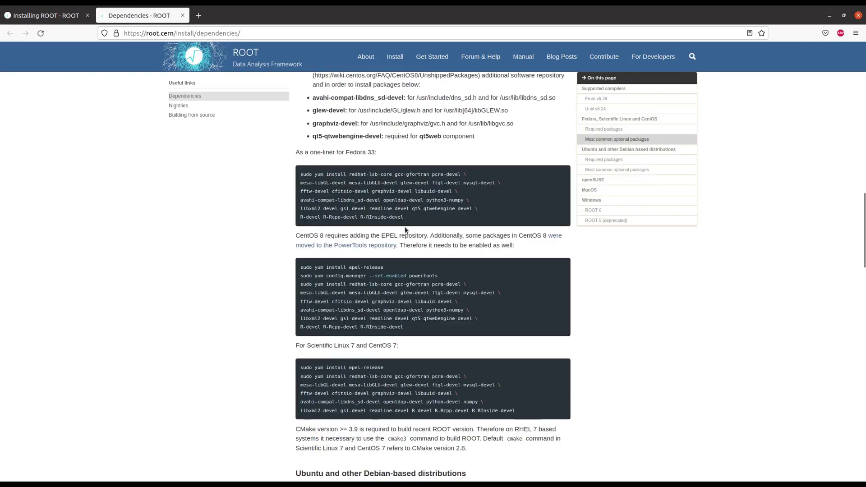
scroll(405, 228, "down", 10)
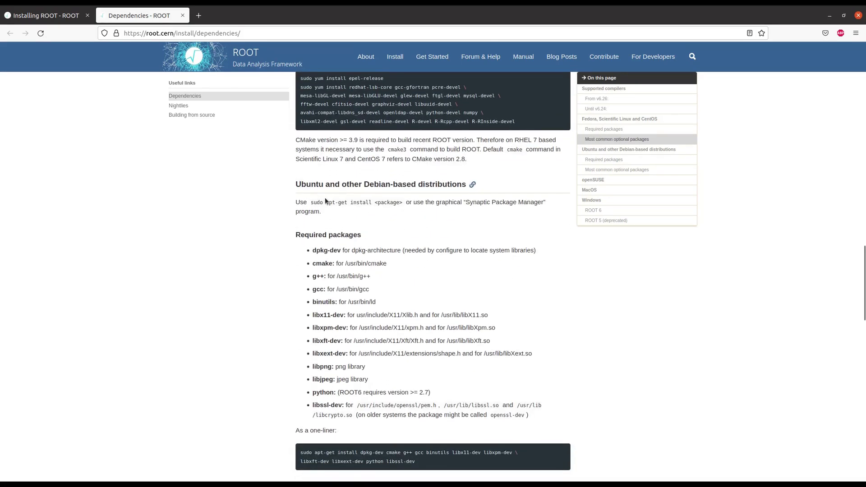
scroll(391, 306, "down", 5)
left_click_drag(415, 317, 301, 308)
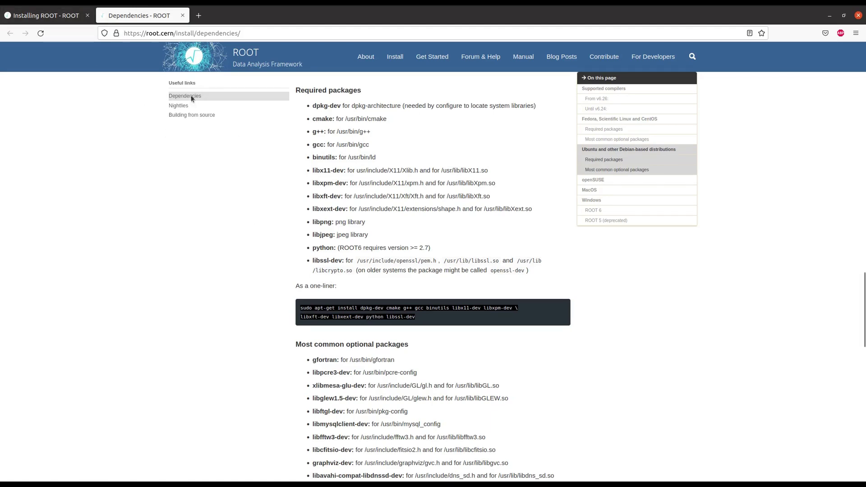
- Copy the wget command for root_v6.24.02.Linux-ubuntu20-x86_64-gcc9.3.tar.gz from the Installing ROOT page and run it in the terminal
left_click(51, 18)
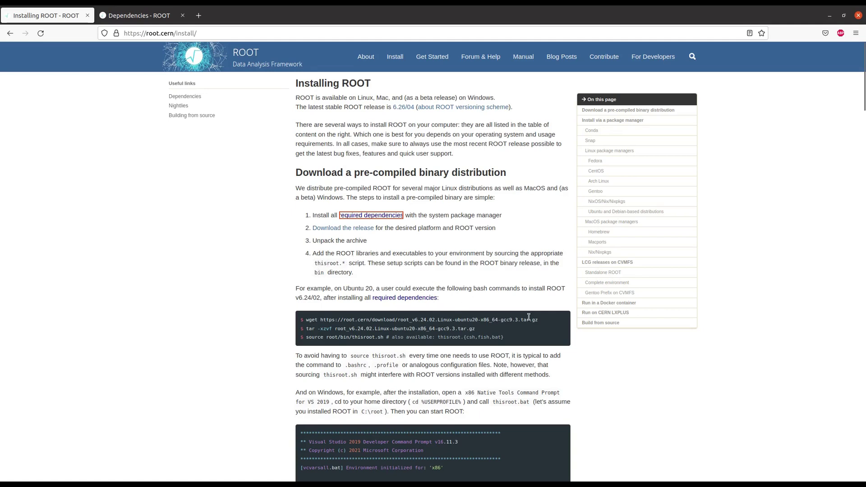
left_click_drag(544, 320, 306, 320)
right_click(318, 320)
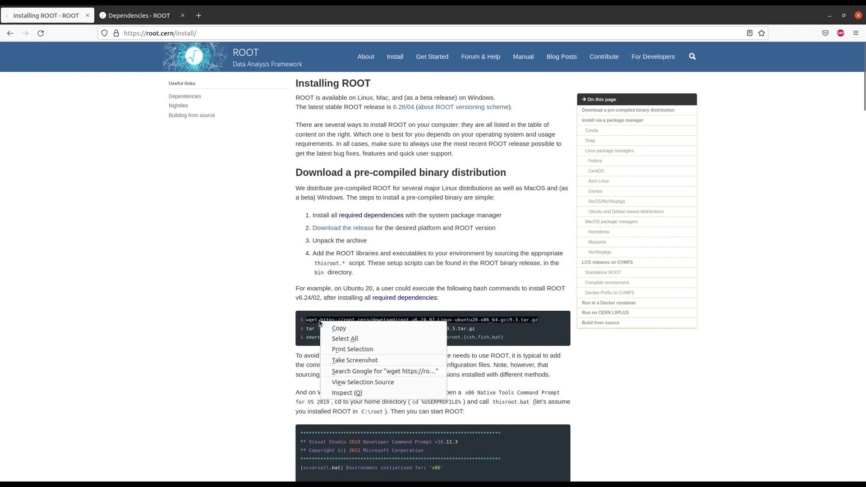
left_click(338, 333)
mouse_move(245, 480)
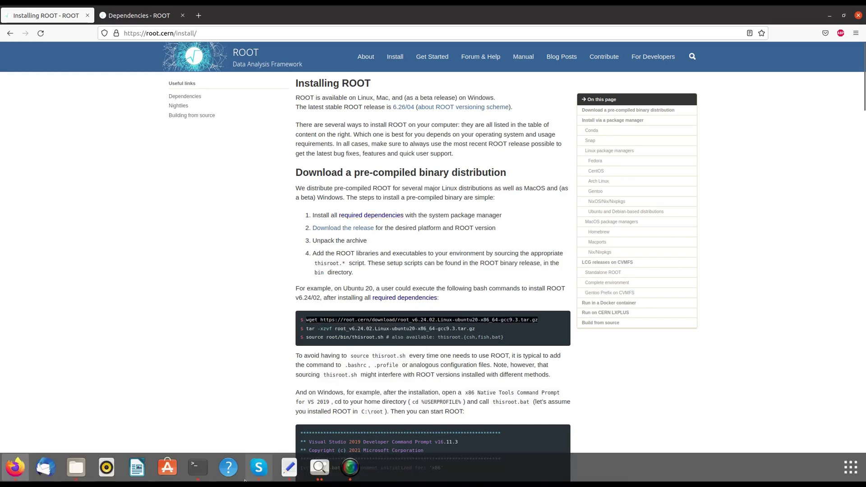
left_click(197, 467)
right_click(126, 230)
left_click(145, 257)
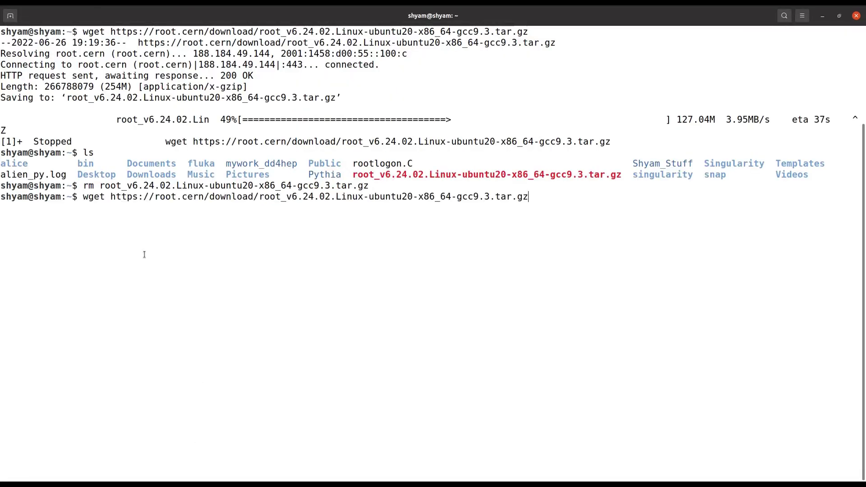
key("Return")
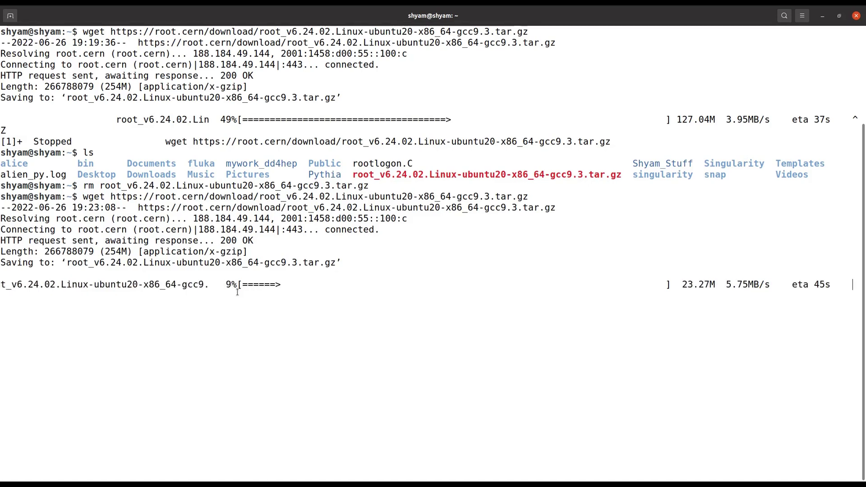
- Return to the Installing ROOT page in the browser and copy the tar -xzvf command for the downloaded archive
mouse_move(34, 470)
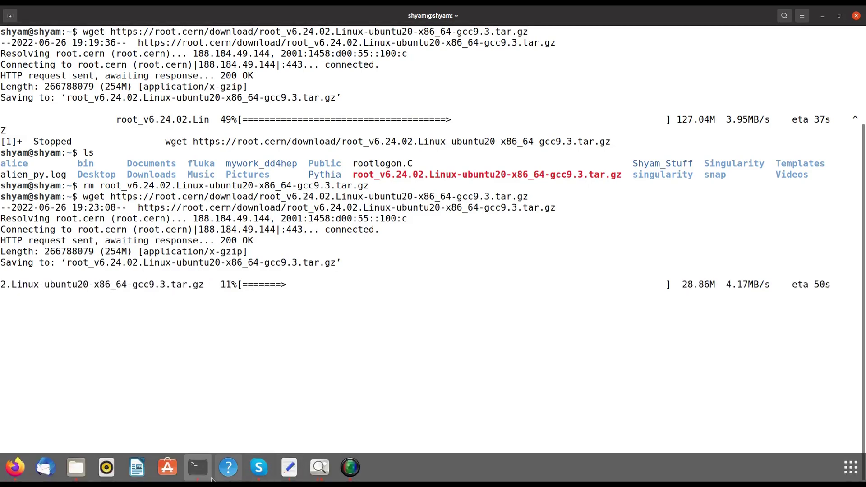
left_click(16, 469)
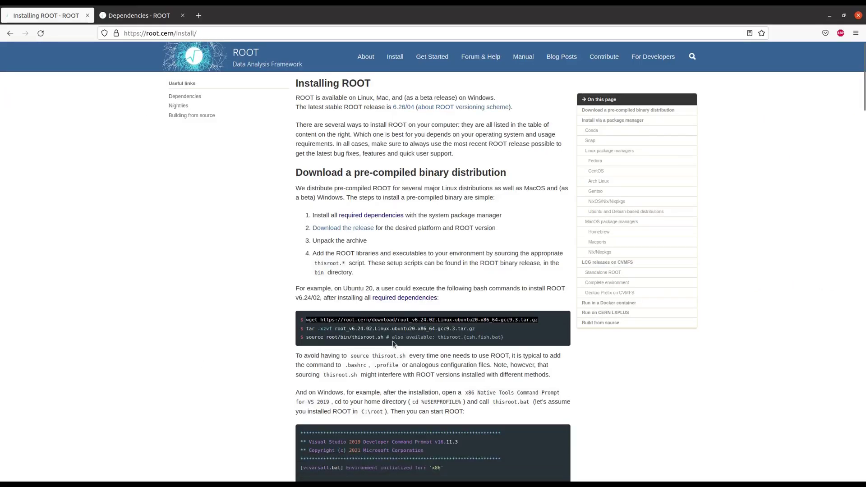
left_click_drag(480, 329, 308, 329)
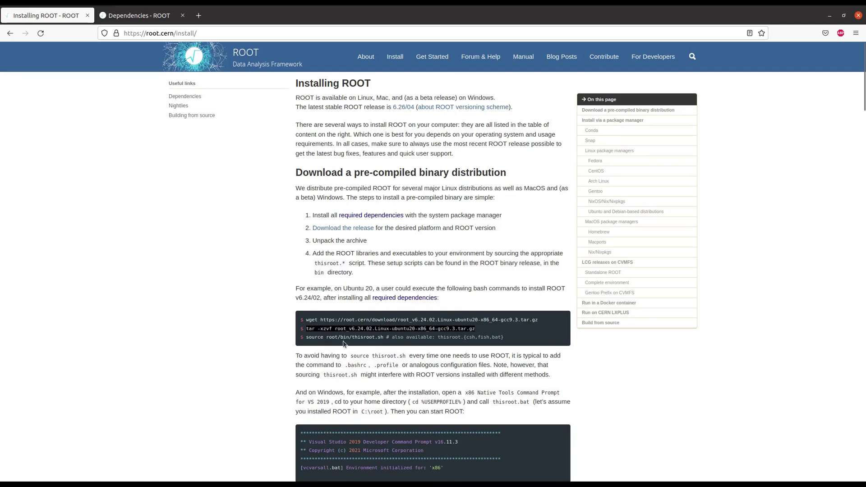
right_click(413, 325)
left_click(430, 336)
left_click(222, 471)
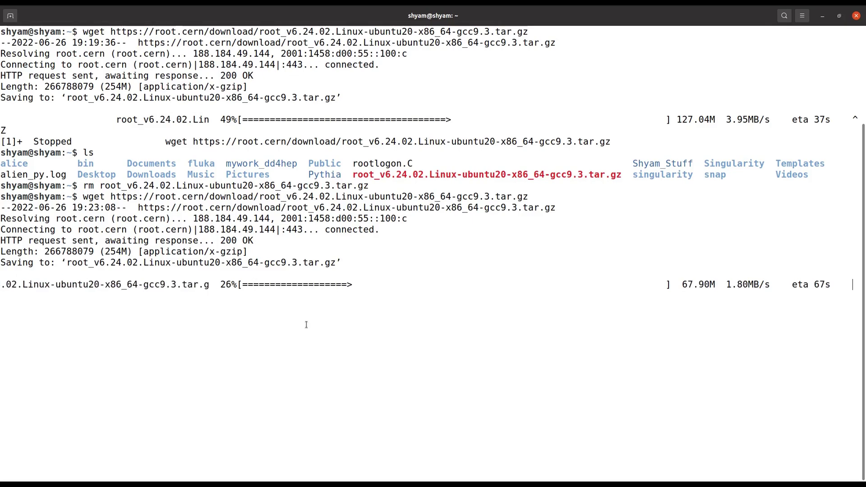
key("alt+Tab")
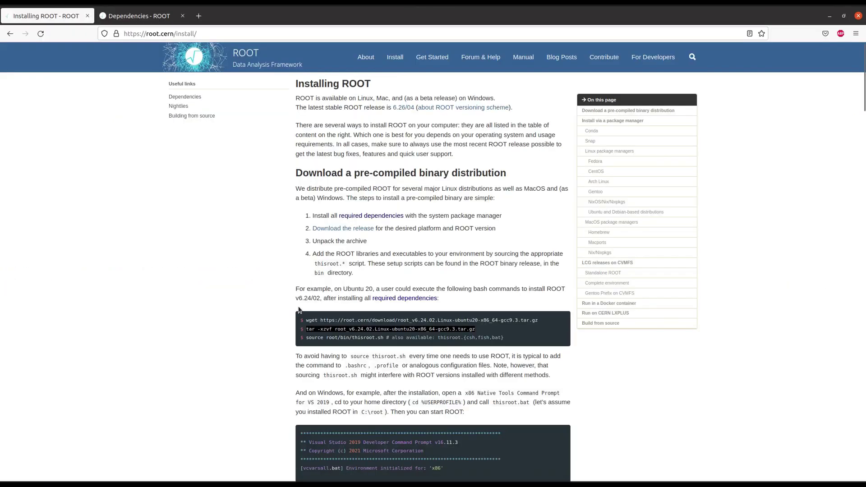
right_click(395, 325)
left_click(408, 335)
- Run tar -xzvf root_v6.24.02.Linux-ubuntu20-x86_64-gcc9.3.tar.gz in the terminal to unpack the archive
left_click(201, 473)
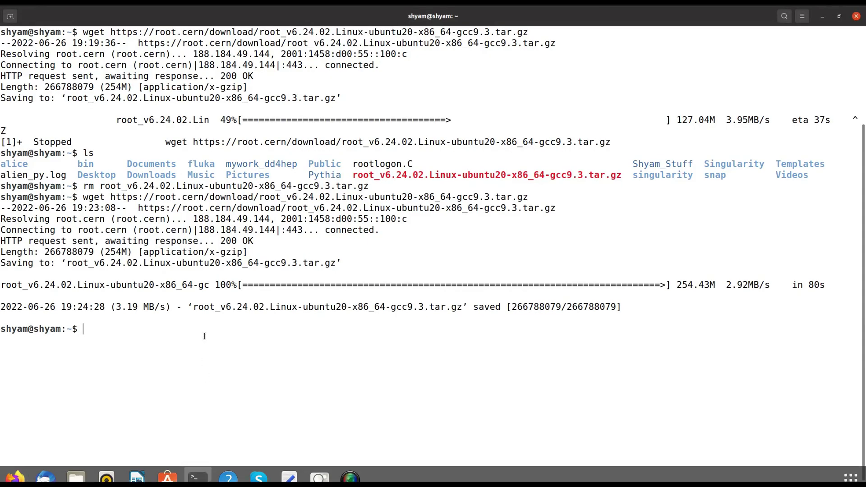
right_click(145, 329)
left_click(165, 356)
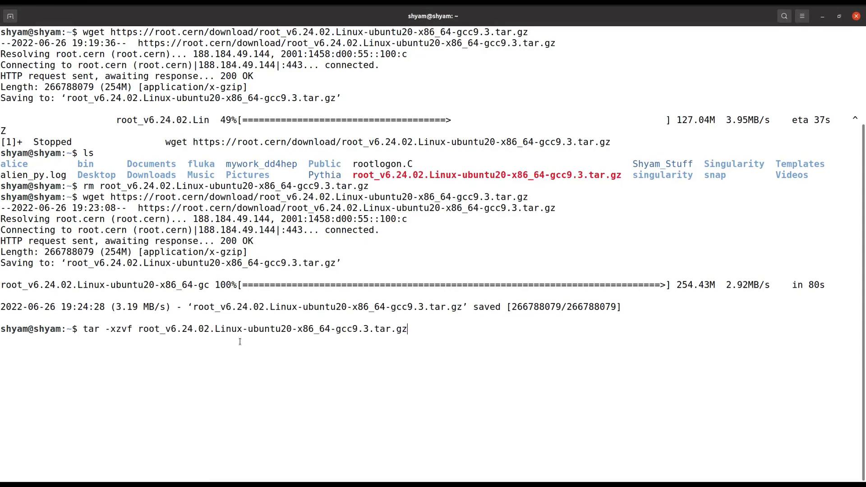
key("Return")
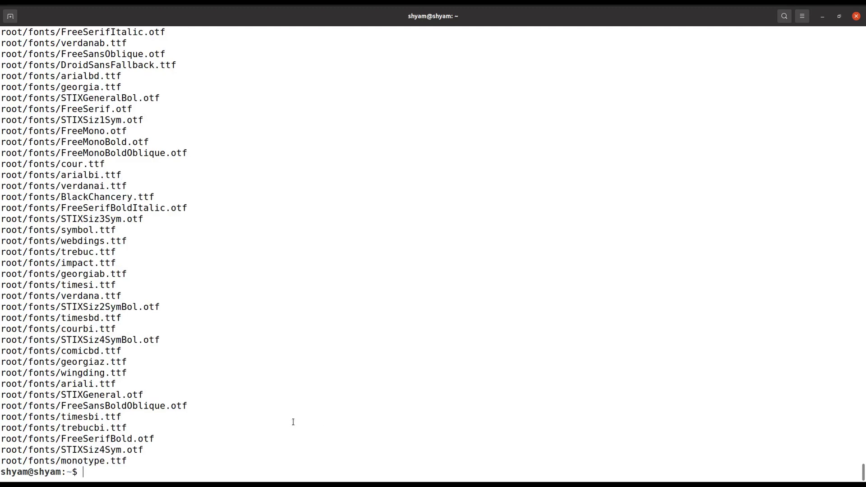
- Copy source root/bin/thisroot.sh from the Installing ROOT page and run it in the terminal to set up the environment
left_click(15, 467)
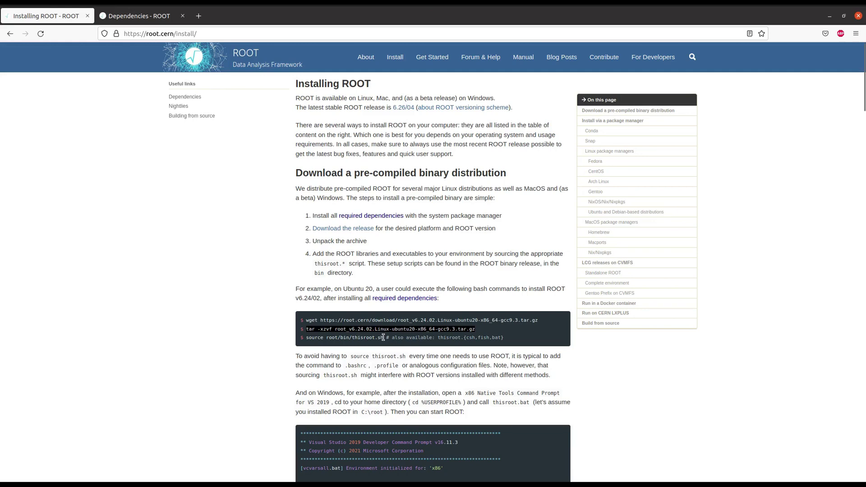
left_click_drag(383, 338, 311, 338)
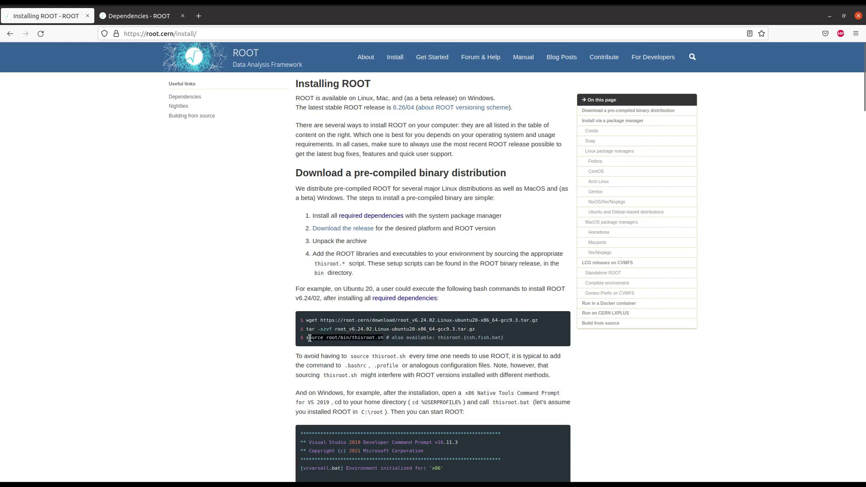
right_click(325, 338)
left_click(346, 344)
left_click(197, 470)
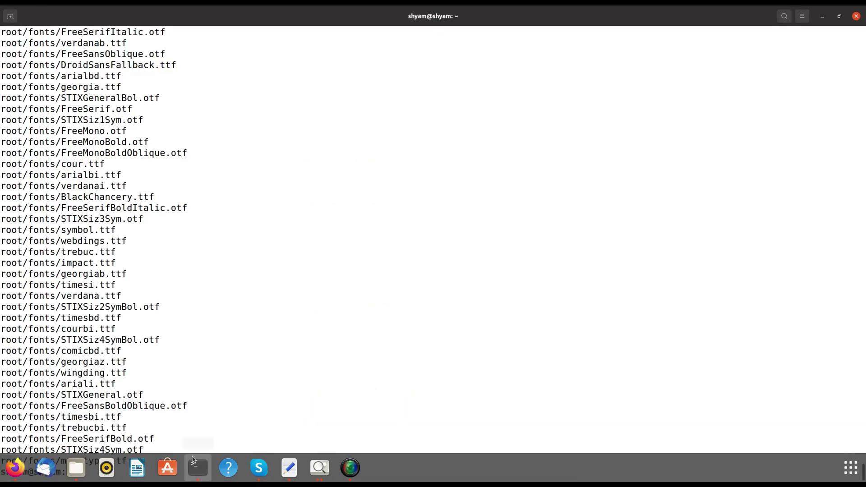
right_click(119, 466)
left_click(153, 408)
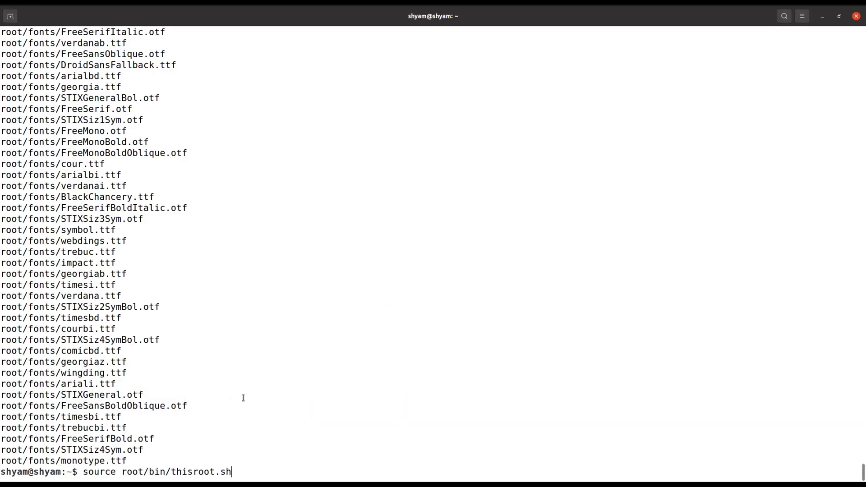
key("Return")
- Start an interactive ROOT session with root -l
type("root -l")
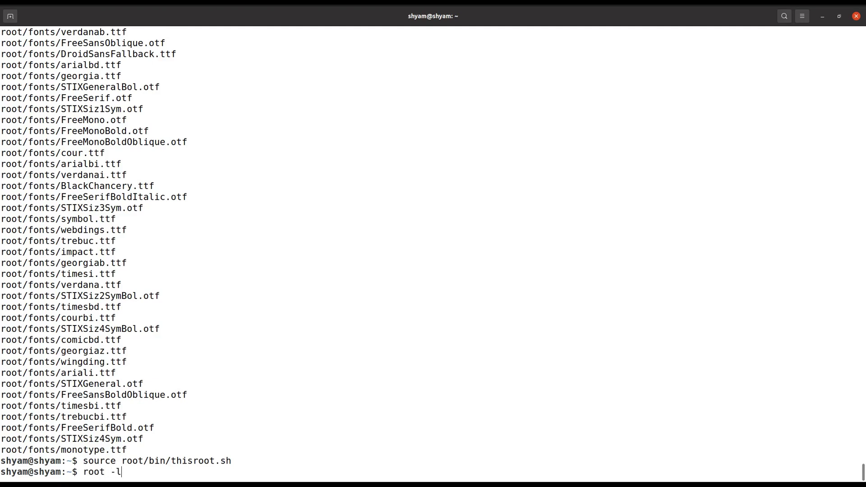
key("Return")
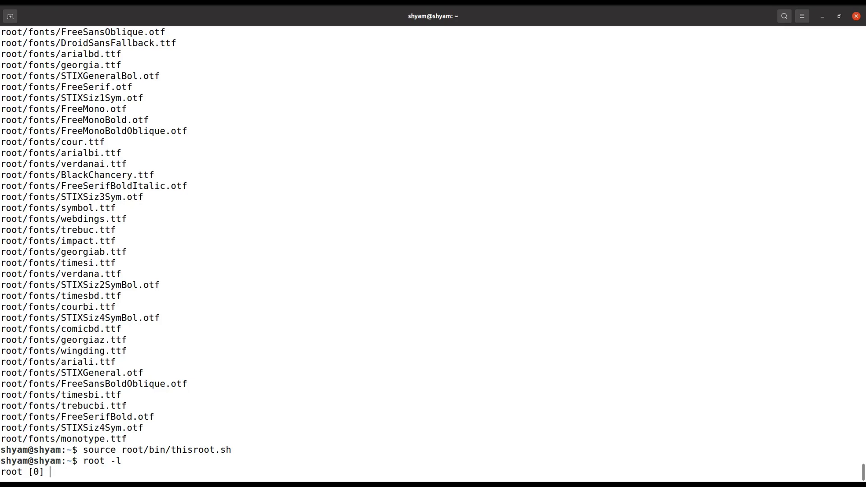
- Print the ROOT installation path in the terminal with echo $ROOTSYS
key("alt+Tab")
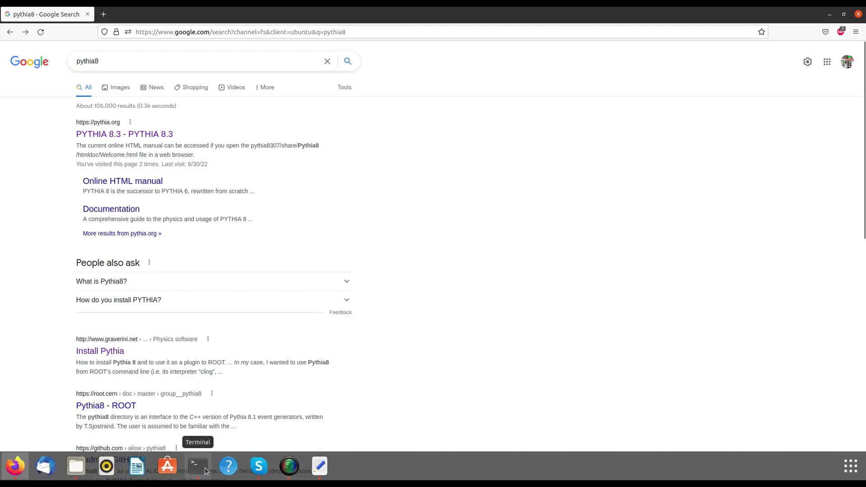
left_click(198, 466)
type("ech")
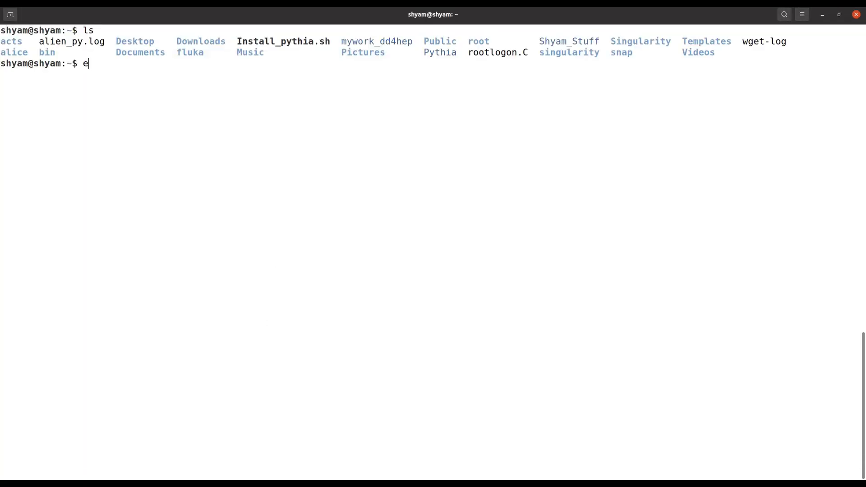
type("o $ROOTST")
key("BackSpace")
type("YS")
key("Return")
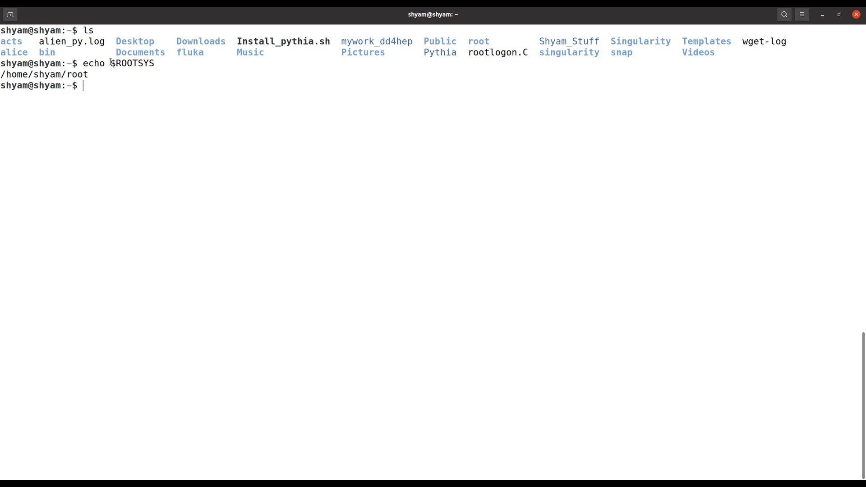
- Highlight the $ROOTSYS variable and its printed path in the terminal to examine them
left_click_drag(111, 64, 157, 64)
double_click(43, 75)
left_click(44, 74)
left_click(43, 75)
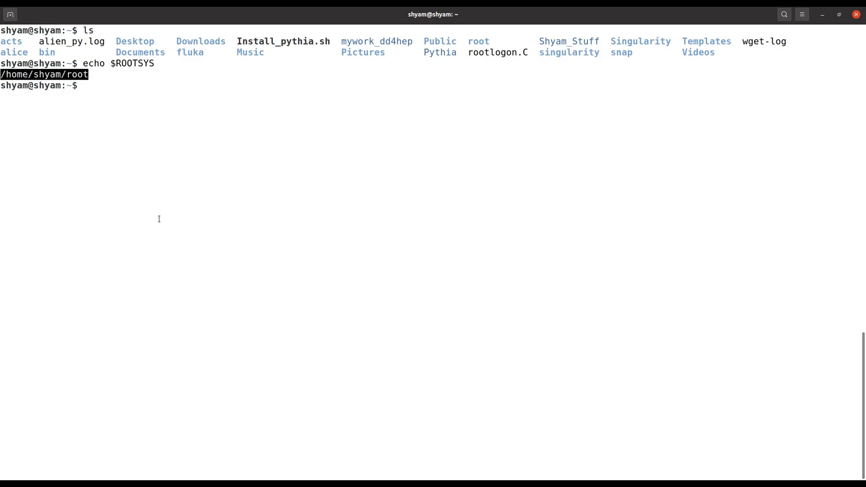
double_click(133, 63)
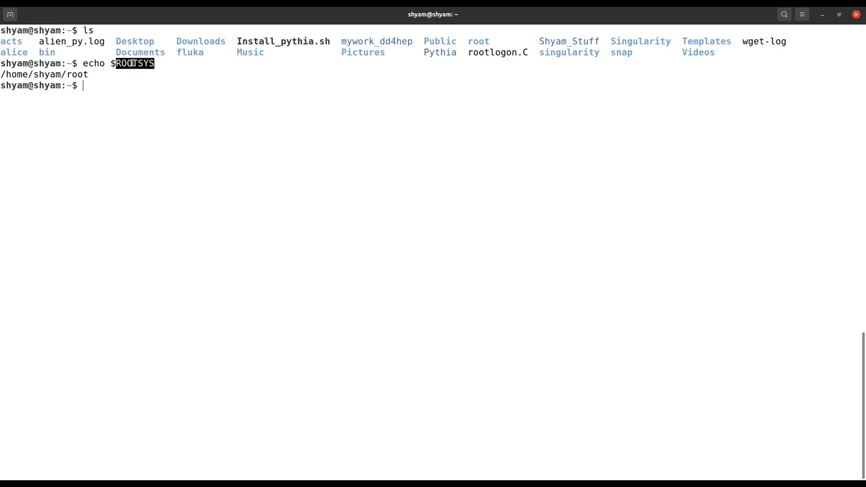
left_click(159, 69)
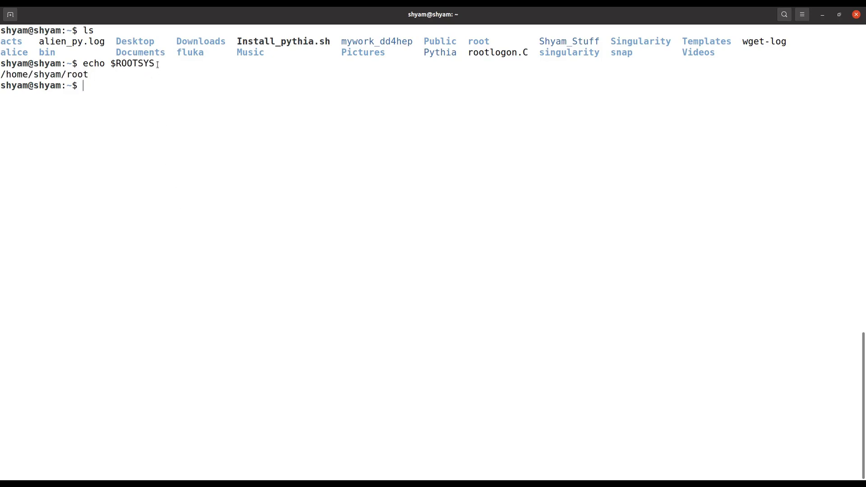
left_click_drag(158, 64, 111, 63)
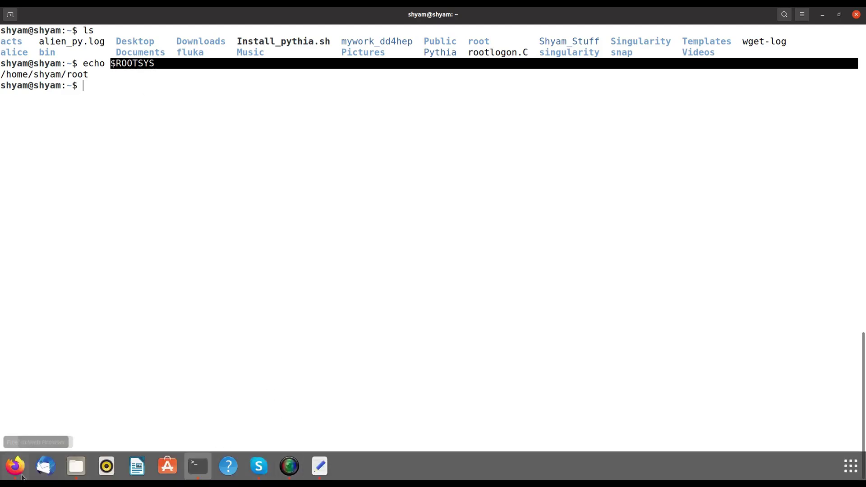
- Switch to Firefox, open the PYTHIA 8.3 website from the pythia8 search results, and highlight the version 8.307 in the download heading
left_click(15, 466)
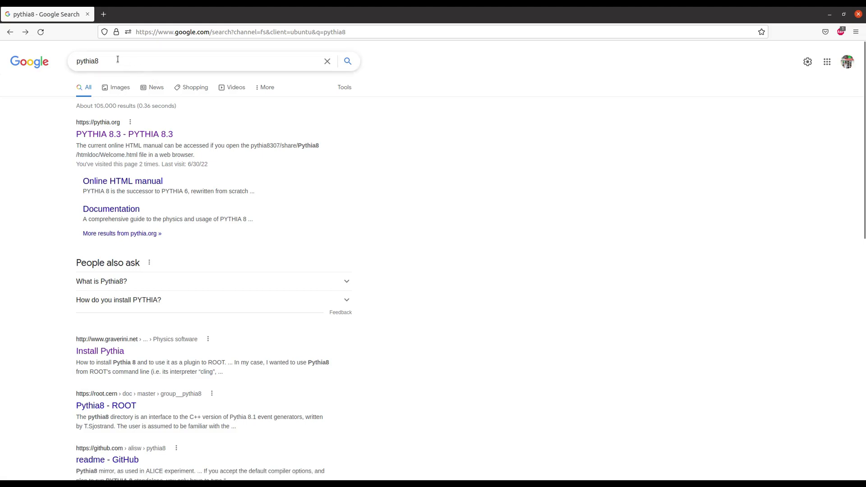
left_click(137, 134)
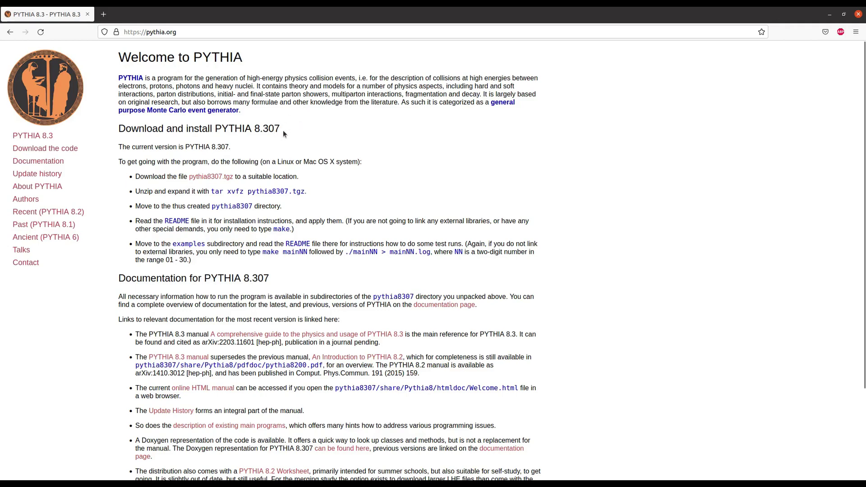
left_click_drag(281, 130, 250, 129)
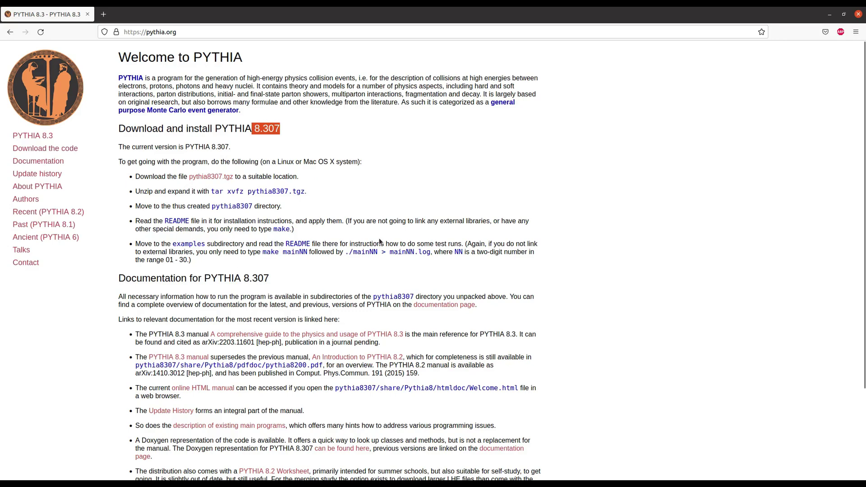
left_click(402, 161)
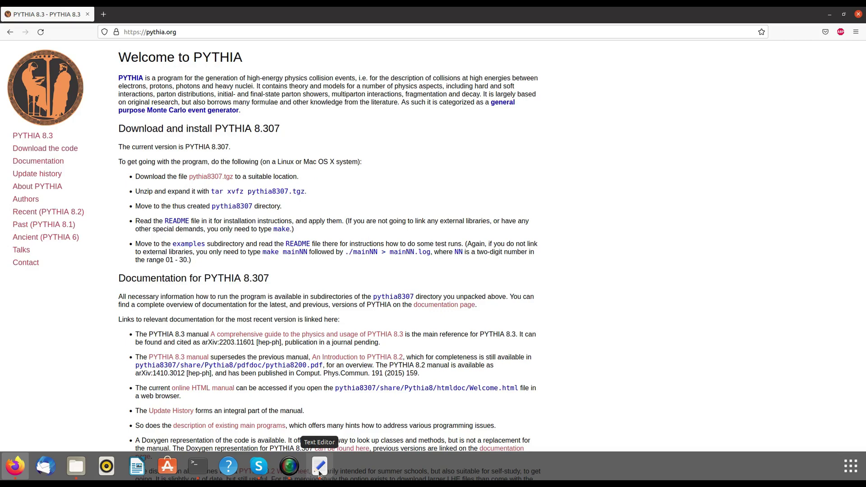
- Switch to Text Editor and examine the wget download and tar extraction lines for pythia8307.tgz in Install_pythia.sh
left_click(319, 471)
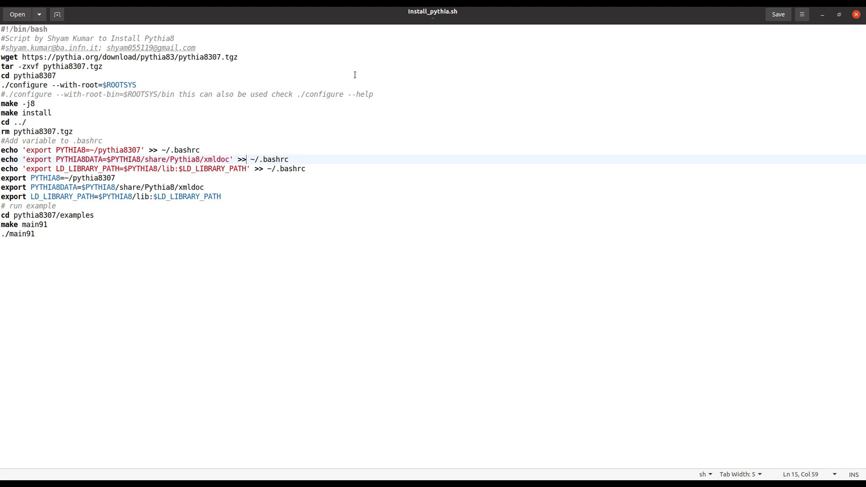
left_click_drag(242, 57, 0, 57)
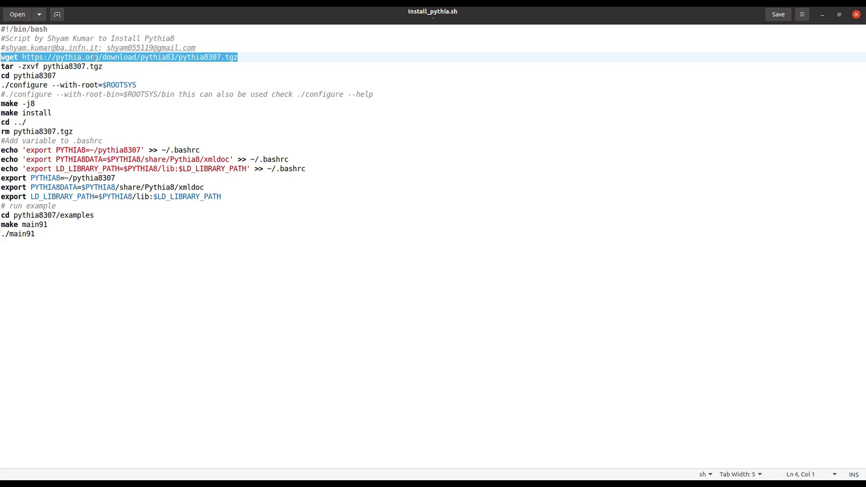
left_click_drag(104, 68, 1, 66)
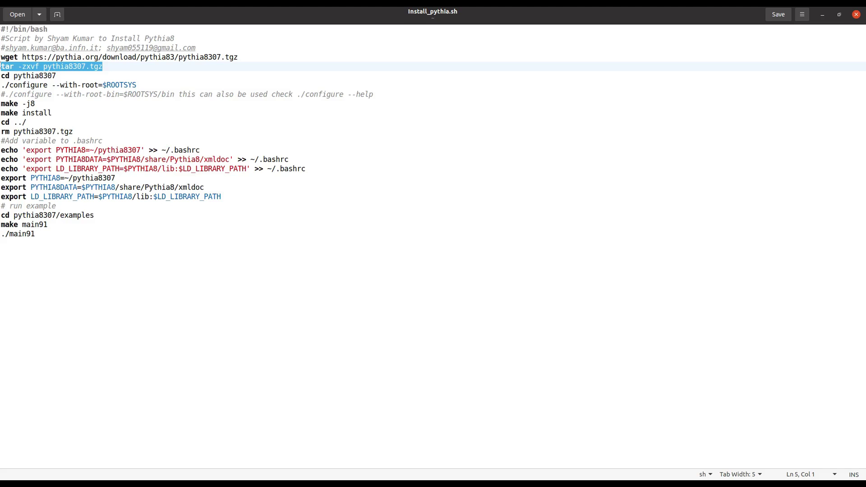
left_click_drag(241, 56, 180, 57)
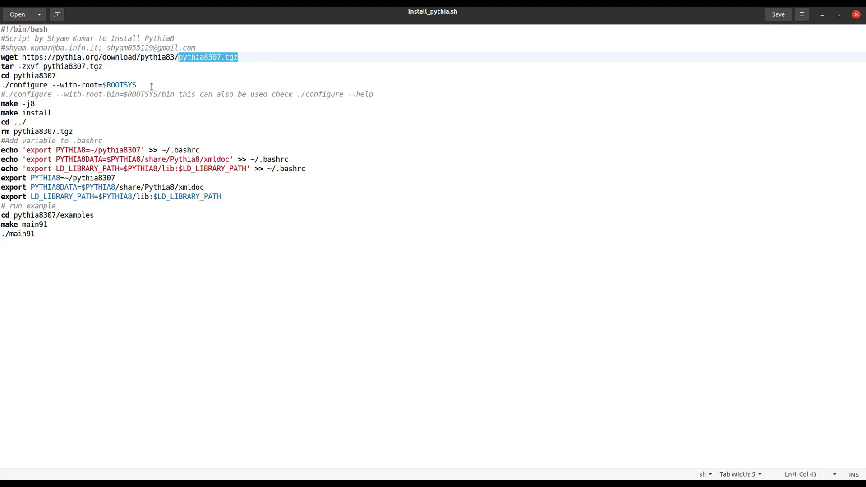
- Examine the ./configure --with-root=$ROOTSYS line and the commented --with-root-bin alternative in the script
left_click_drag(56, 76, 97, 82)
double_click(92, 85)
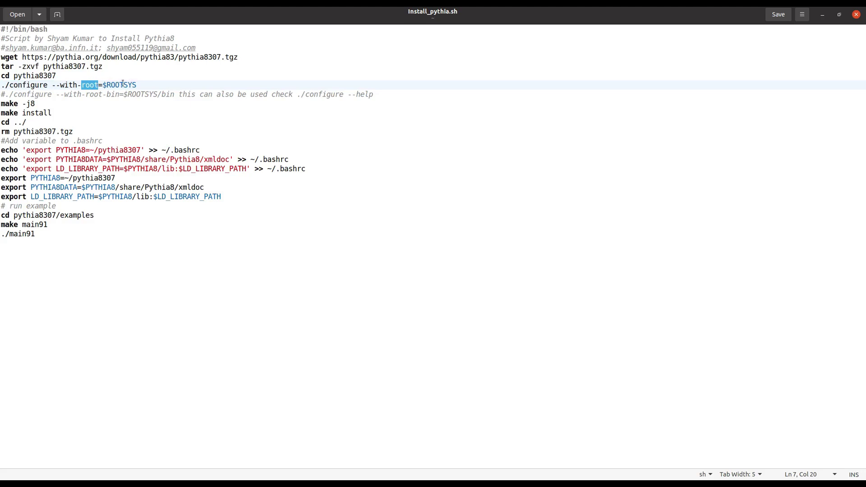
left_click_drag(140, 85, 104, 84)
left_click(137, 84)
left_click_drag(5, 95, 119, 95)
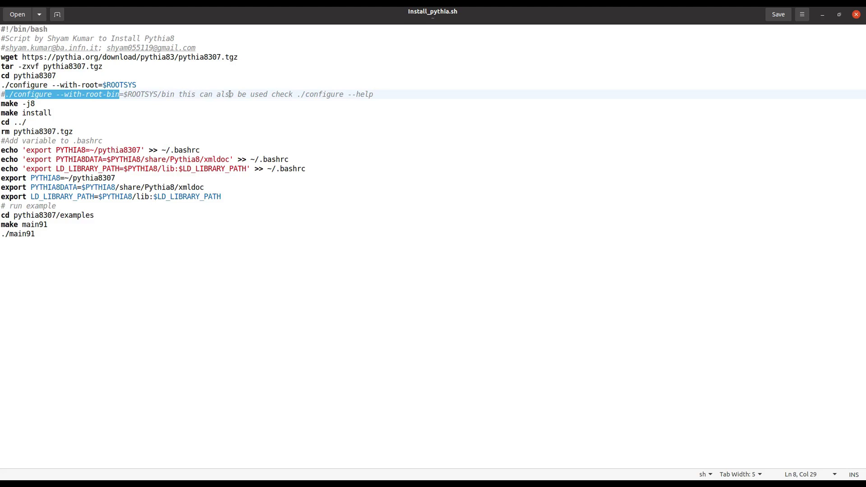
left_click_drag(297, 95, 369, 92)
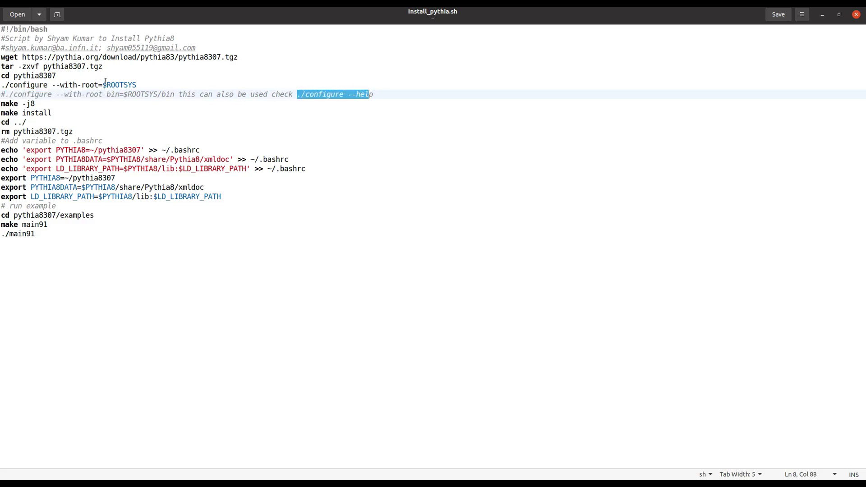
- Review $ROOTSYS and ./configure --help in the script, and check the ROOT path in the terminal before returning to the script
left_click(159, 85)
key("shift+Left")
key("shift+Left")
key("shift+Left")
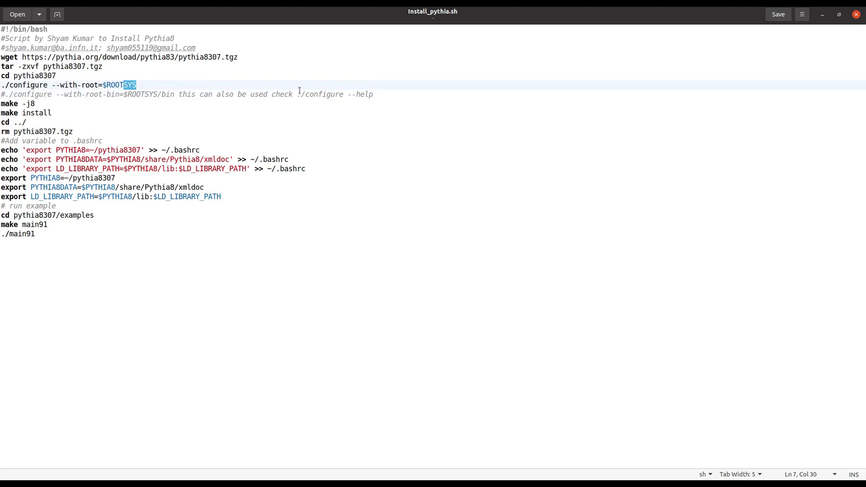
left_click_drag(298, 93, 374, 93)
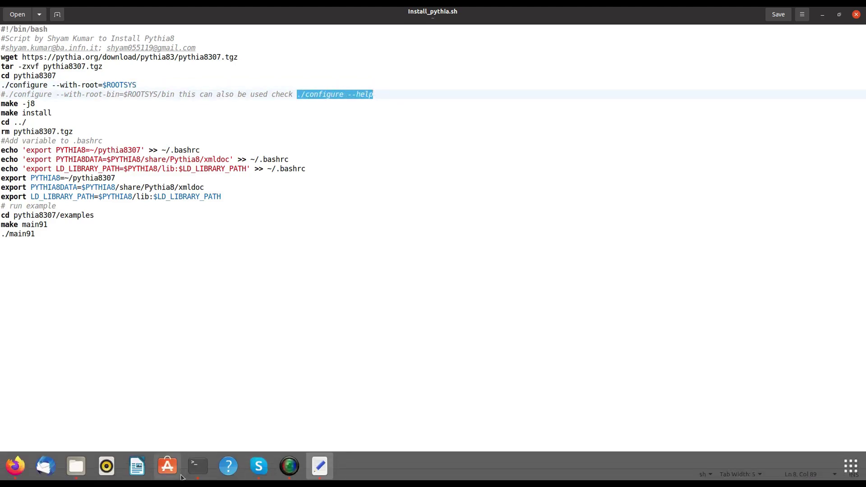
left_click(197, 467)
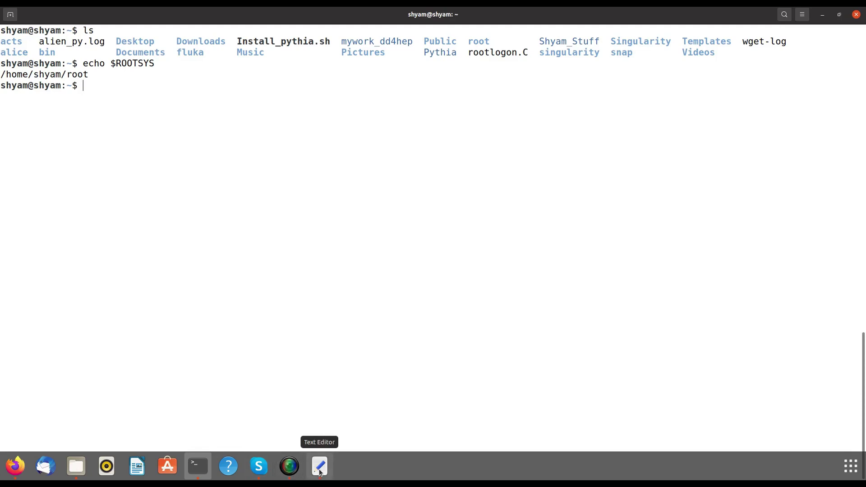
left_click(320, 467)
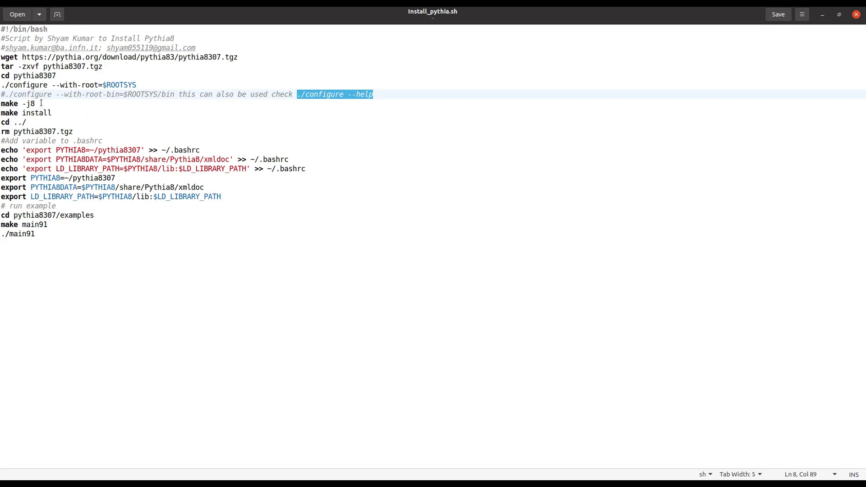
- Examine the script's make -j8, make install and rm pythia8307.tgz lines by highlighting each one
left_click_drag(141, 83, 1, 103)
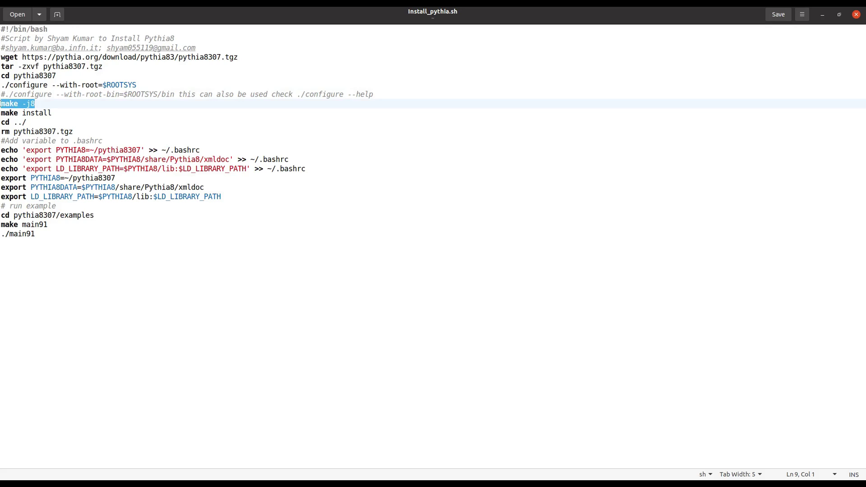
left_click(36, 105)
left_click_drag(52, 113, 1, 113)
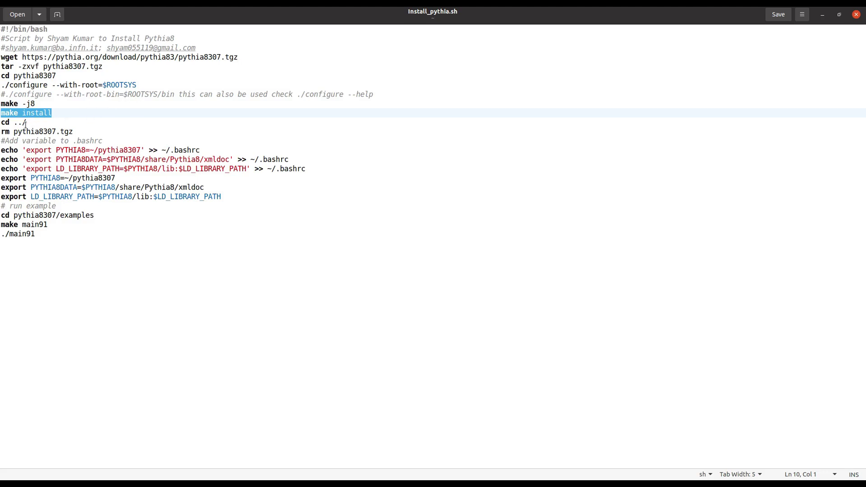
left_click_drag(73, 131, 1, 131)
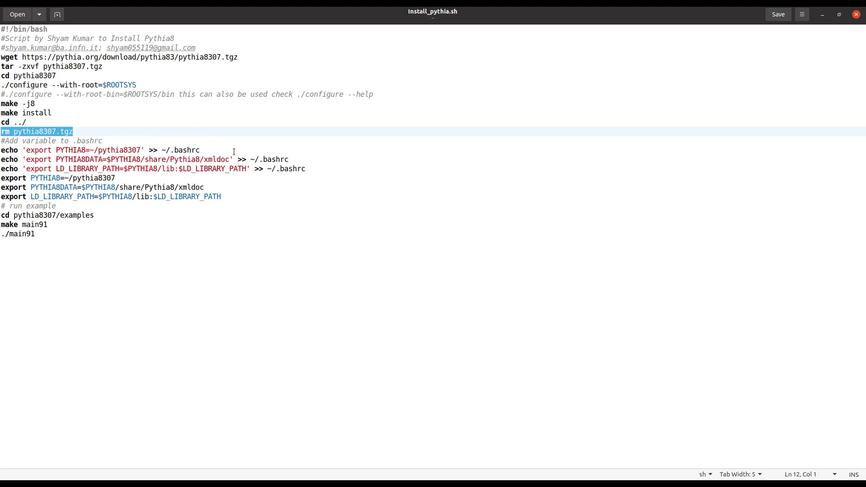
- Examine the lines that add the PYTHIA8, PYTHIA8DATA and LD_LIBRARY_PATH variables to .bashrc and export them in the current shell
left_click_drag(316, 169, 1, 147)
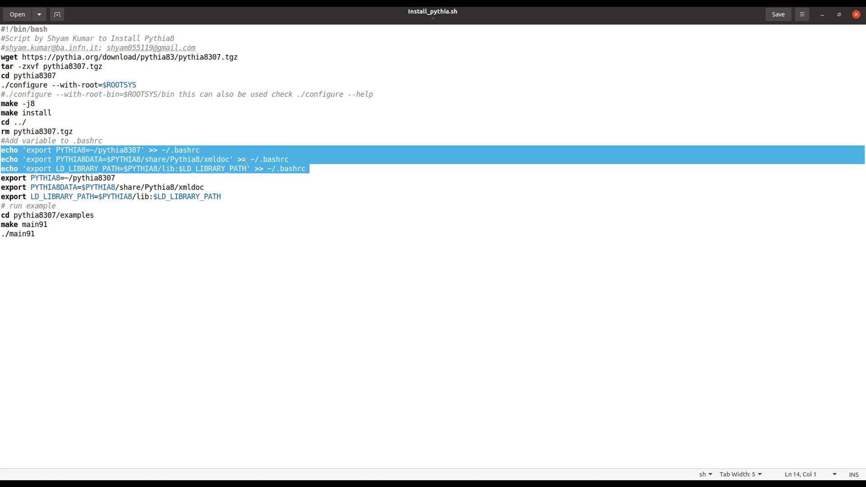
double_click(68, 149)
double_click(79, 160)
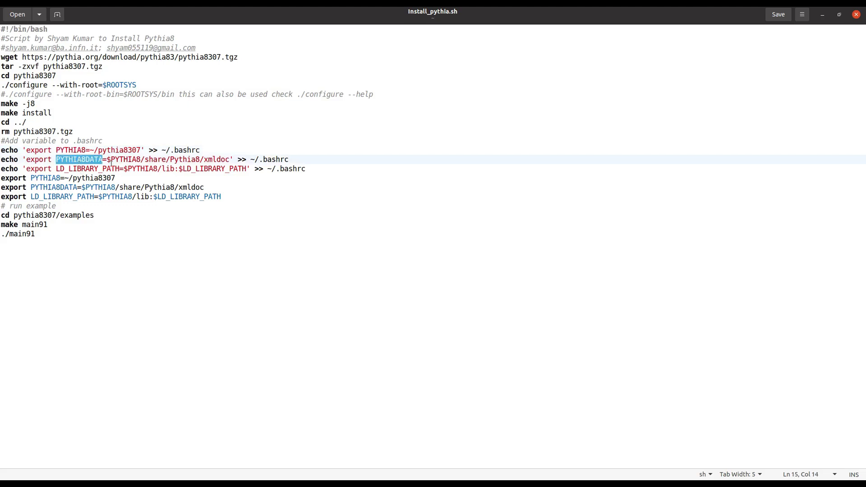
left_click_drag(222, 197, 1, 178)
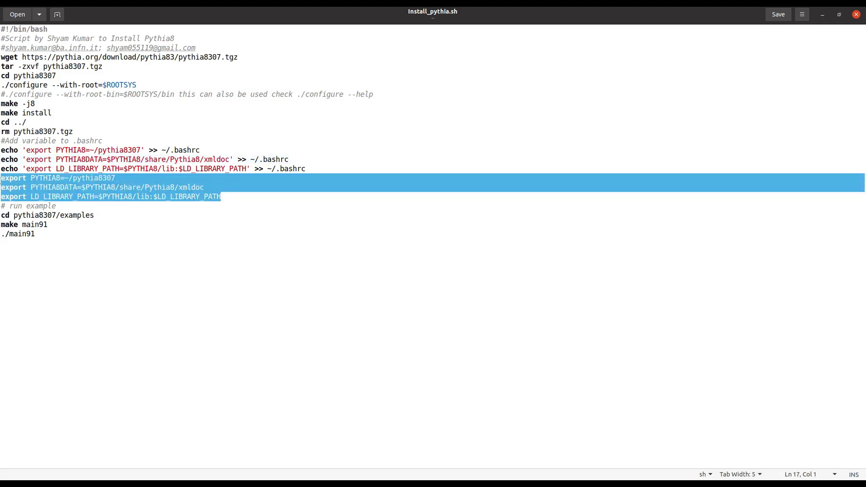
double_click(51, 178)
double_click(96, 180)
double_click(54, 177)
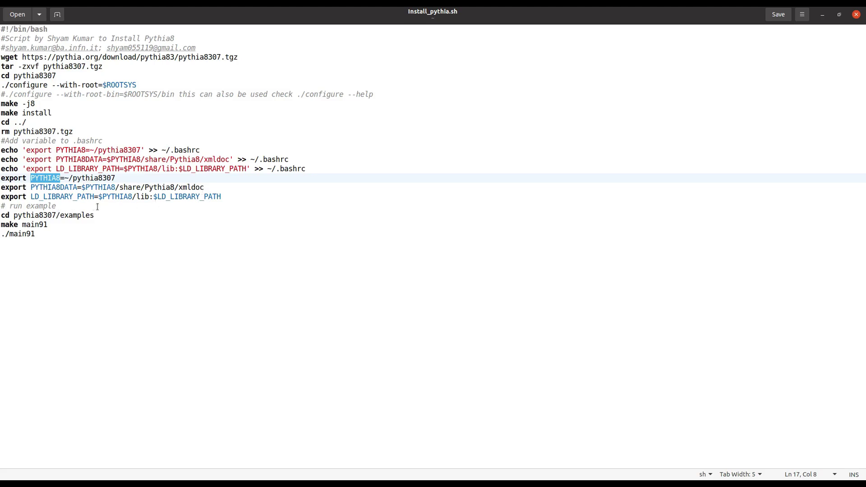
left_click_drag(228, 196, 0, 178)
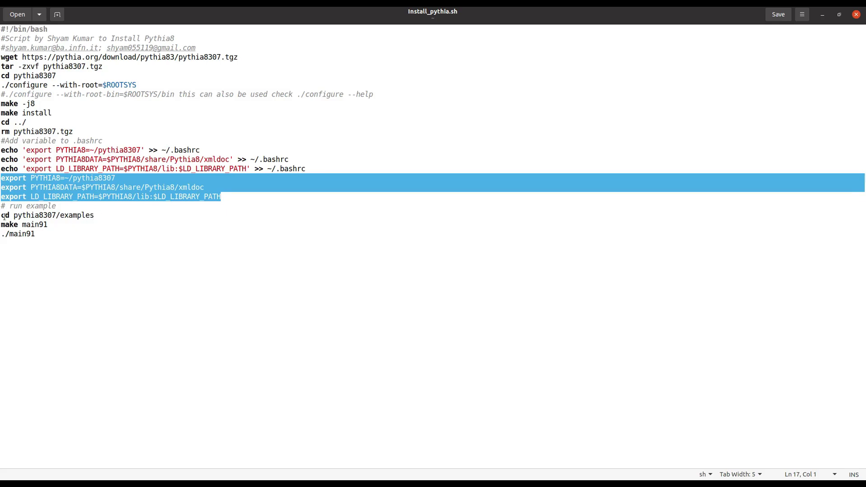
- Examine the run-example lines of the script that enter pythia8307/examples, build main91 and execute ./main91
left_click_drag(14, 215, 55, 216)
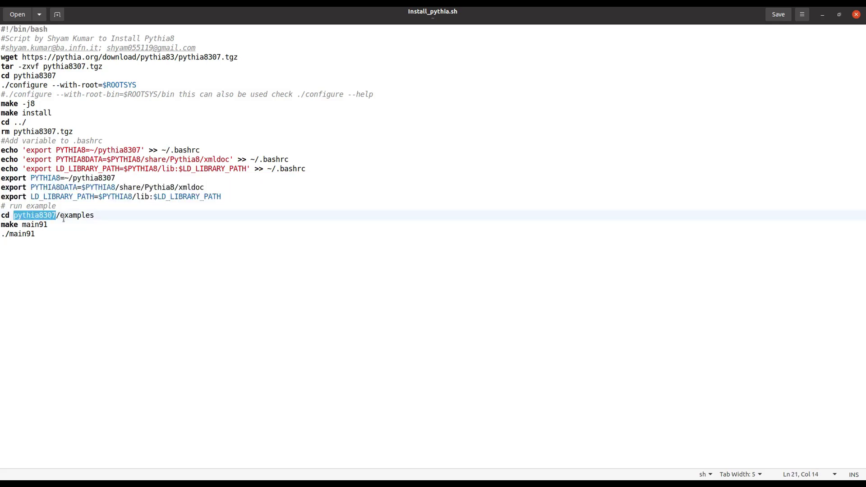
triple_click(36, 76)
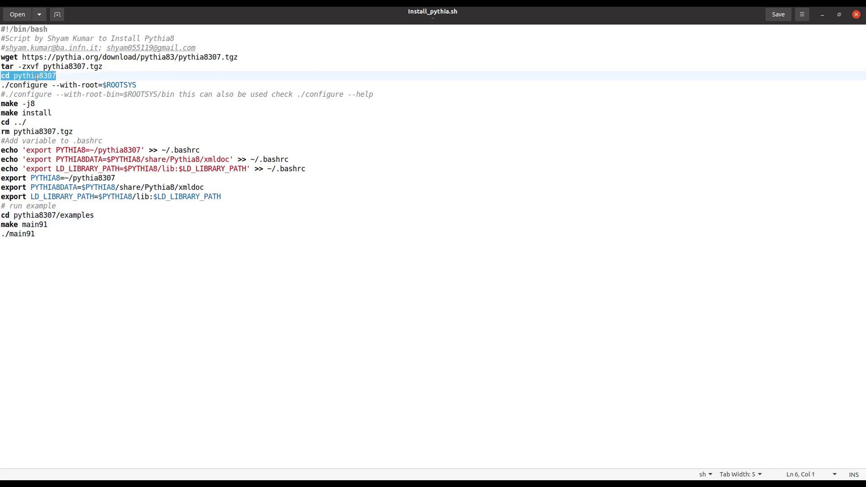
double_click(76, 216)
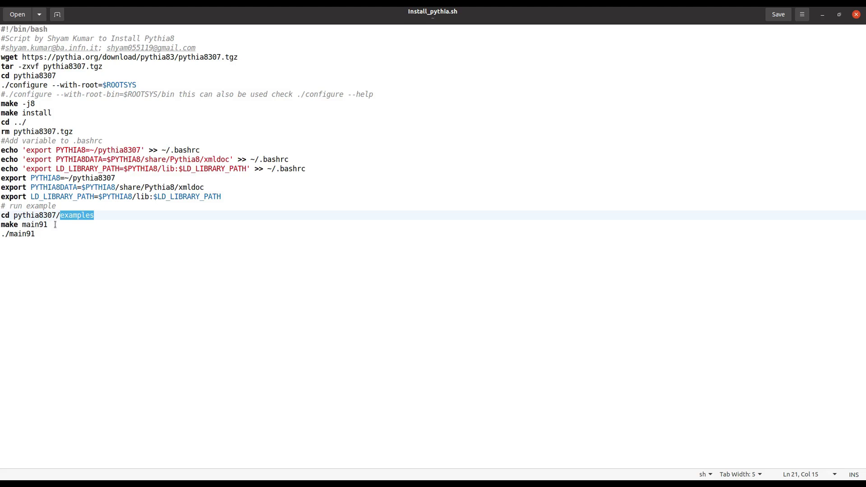
left_click_drag(51, 225, 1, 234)
left_click(46, 234)
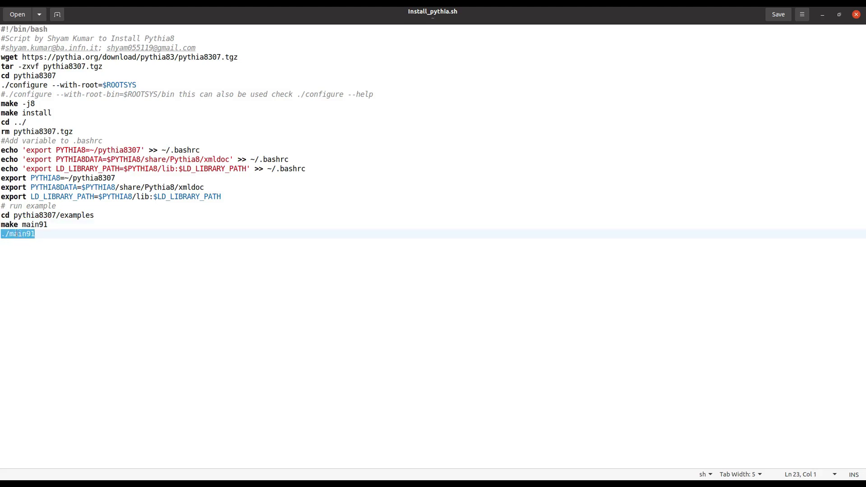
double_click(37, 227)
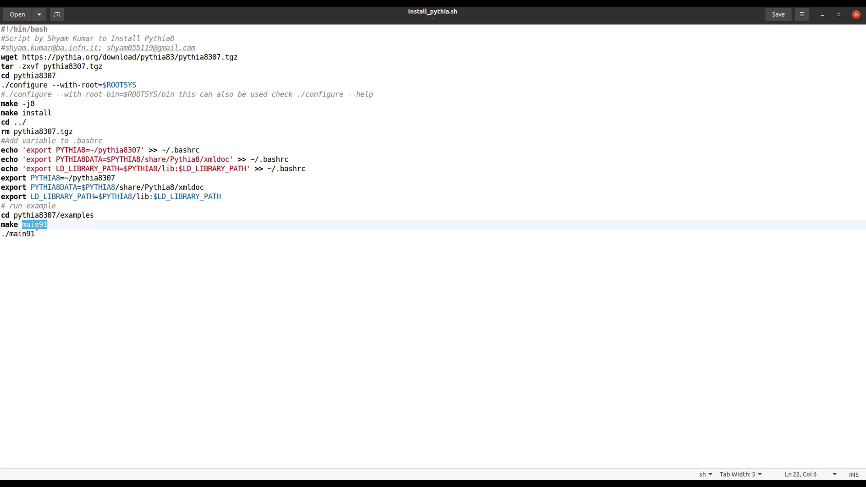
double_click(17, 234)
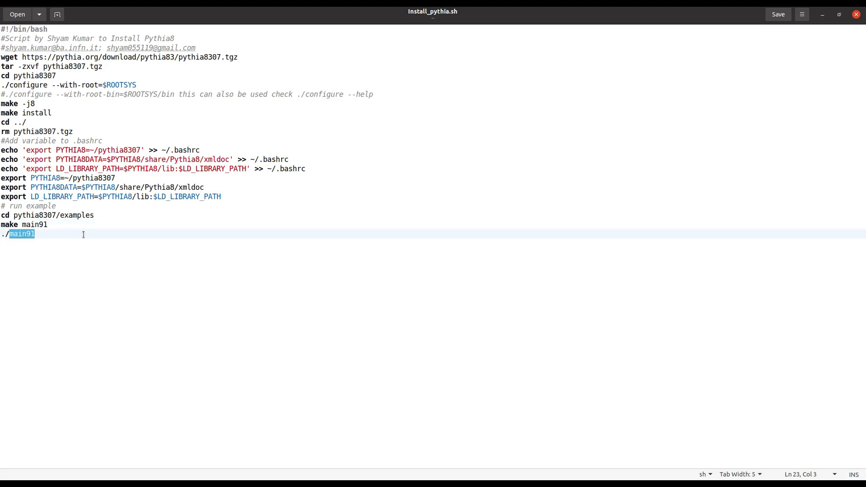
left_click_drag(45, 235, 0, 234)
- Switch to the terminal and make the Install_pythia.sh script executable by running chmod +x *.sh
mouse_move(135, 480)
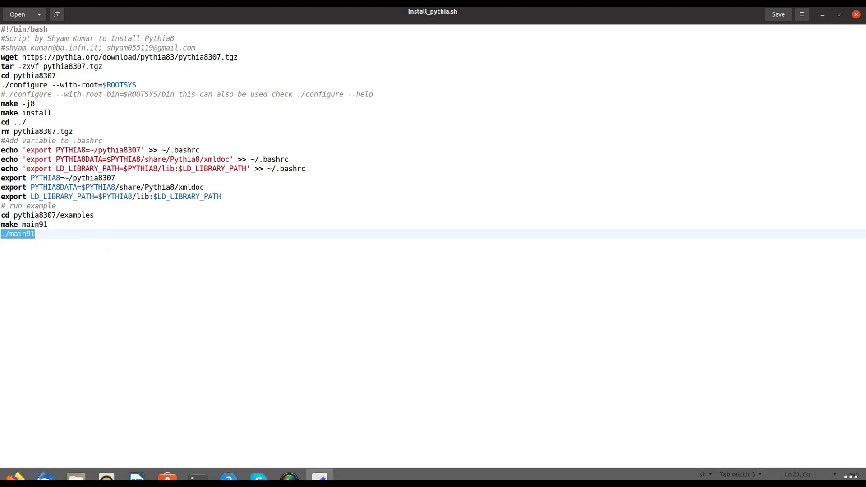
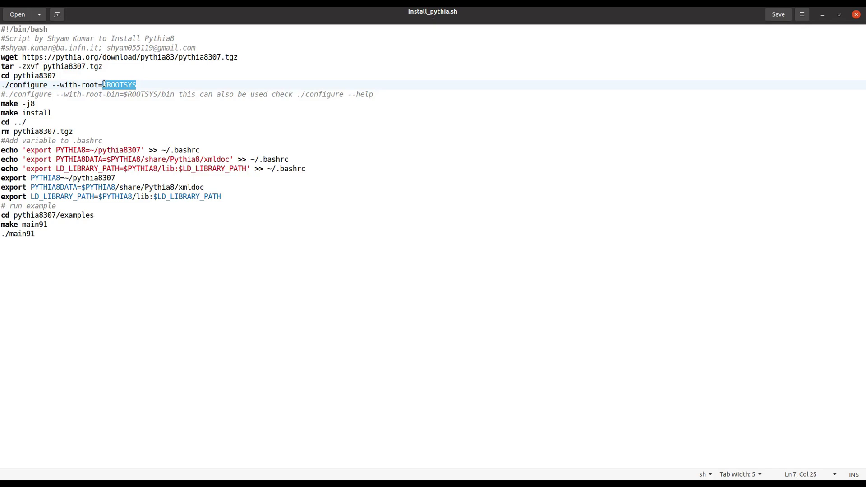
mouse_move(200, 475)
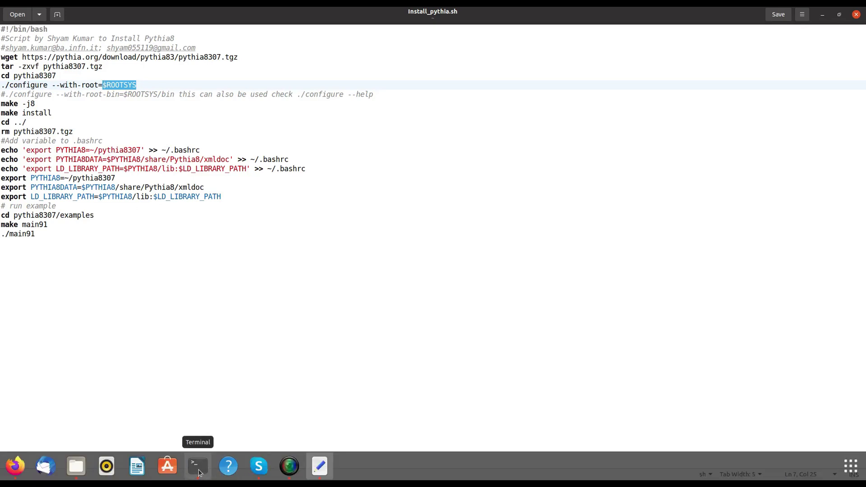
left_click(199, 467)
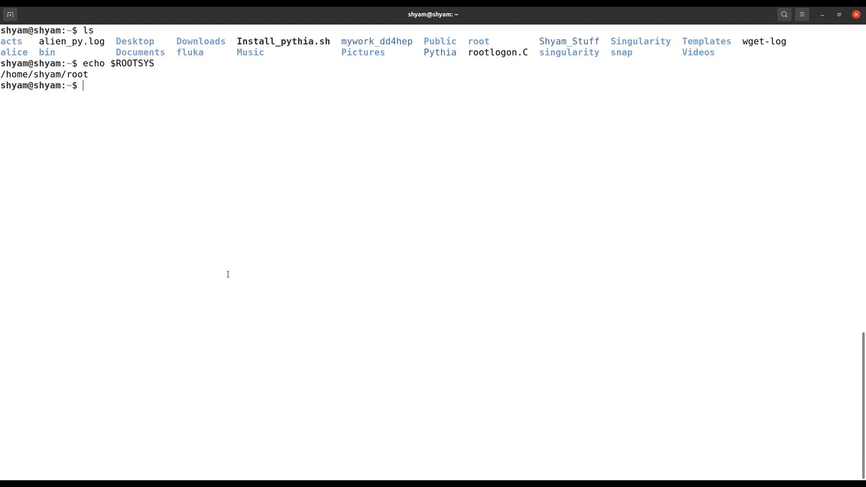
key("Up")
key("Up")
key("Up")
key("Up")
double_click(284, 44)
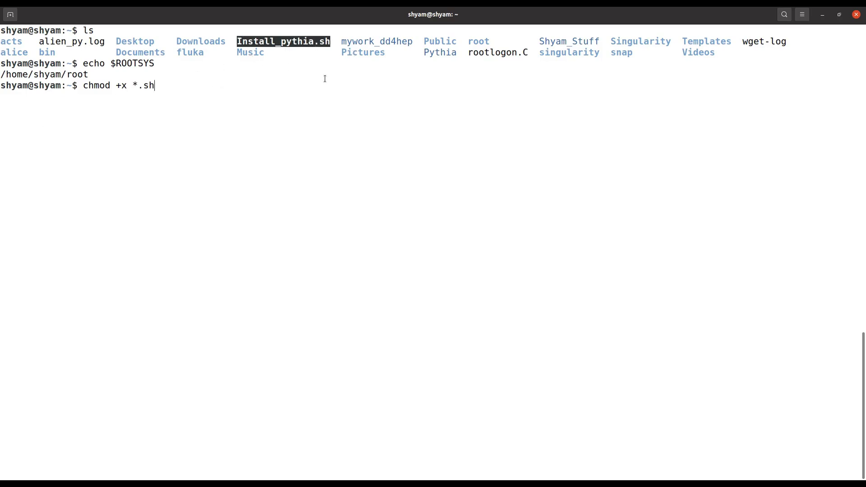
key("Return")
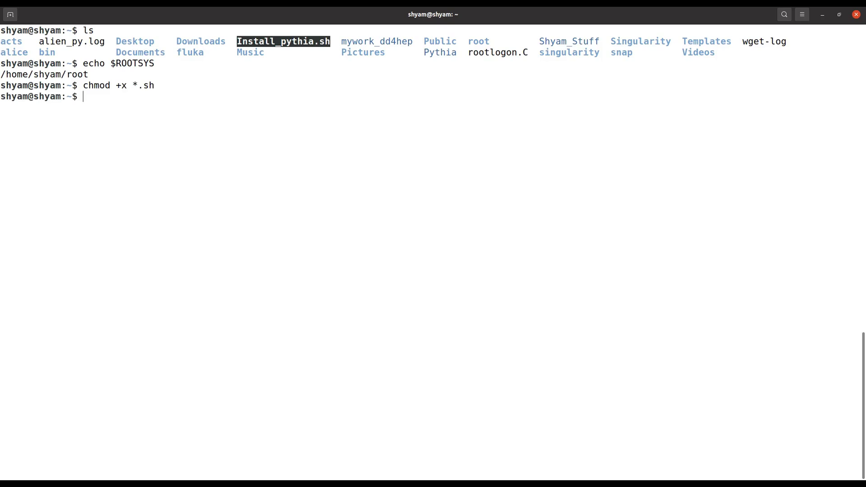
- Run the ./Install_pythia.sh script to download, build and install Pythia 8307
type("./I")
key("Tab")
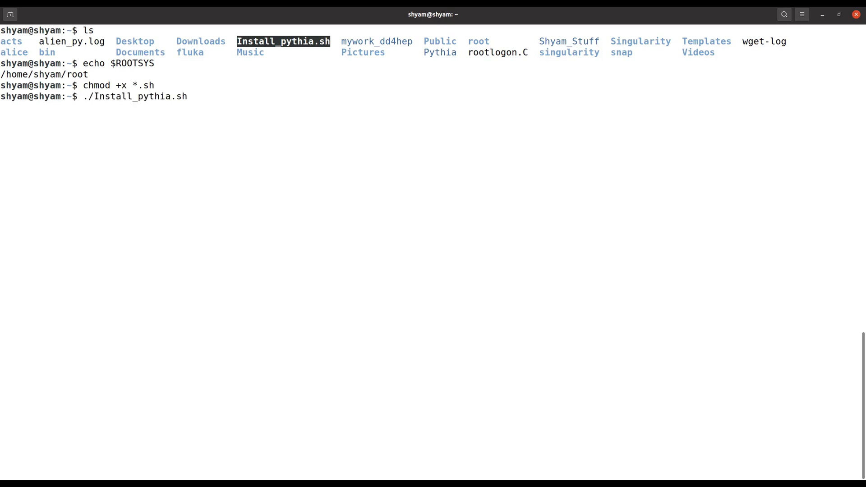
key("Return")
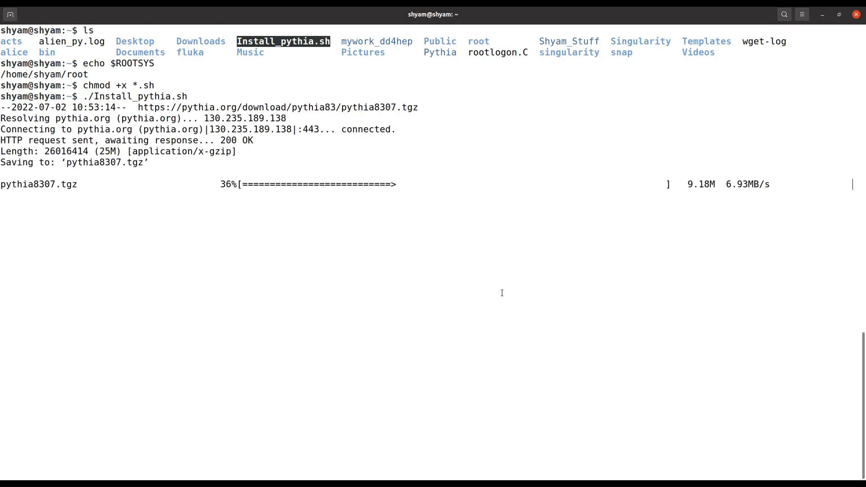
- Compare the ROOT package lines in the terminal's configuration output with the script's ./configure --with-root=$ROOTSYS line in the text editor
left_click(319, 466)
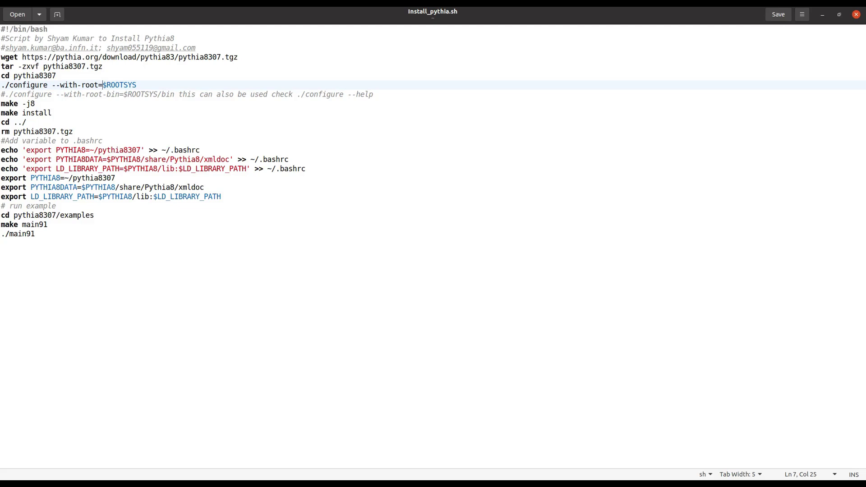
mouse_move(262, 478)
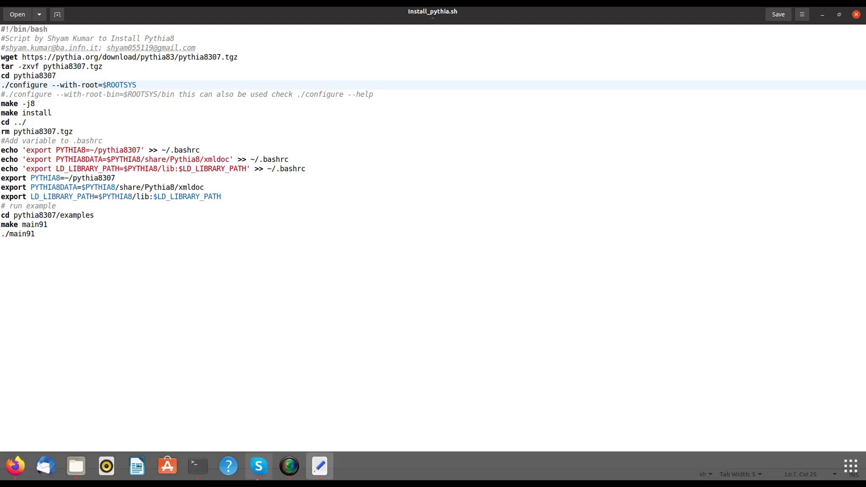
left_click(198, 467)
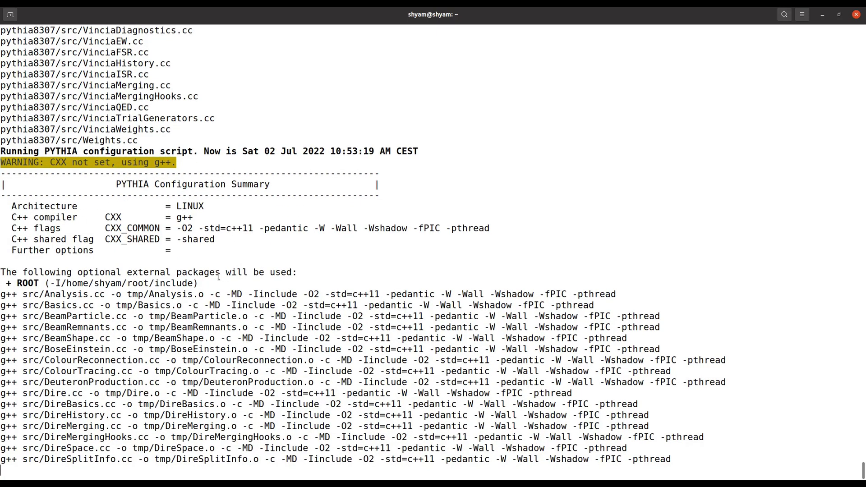
left_click_drag(221, 283, 143, 261)
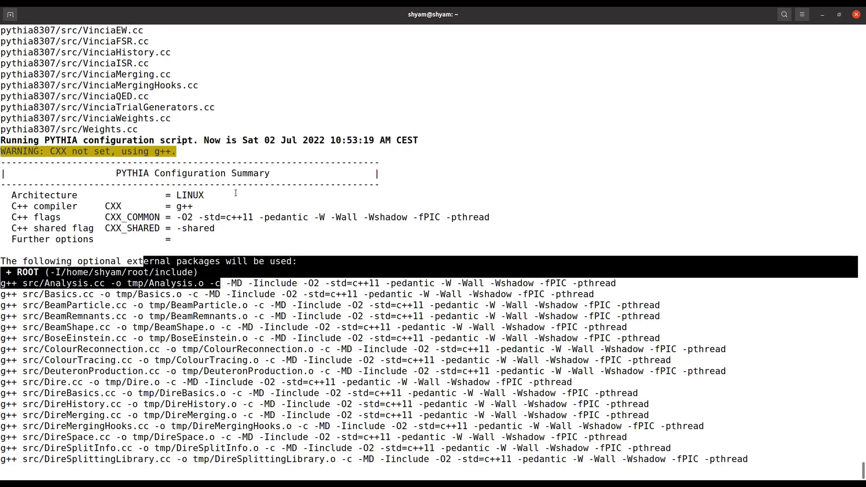
left_click_drag(215, 270, 3, 255)
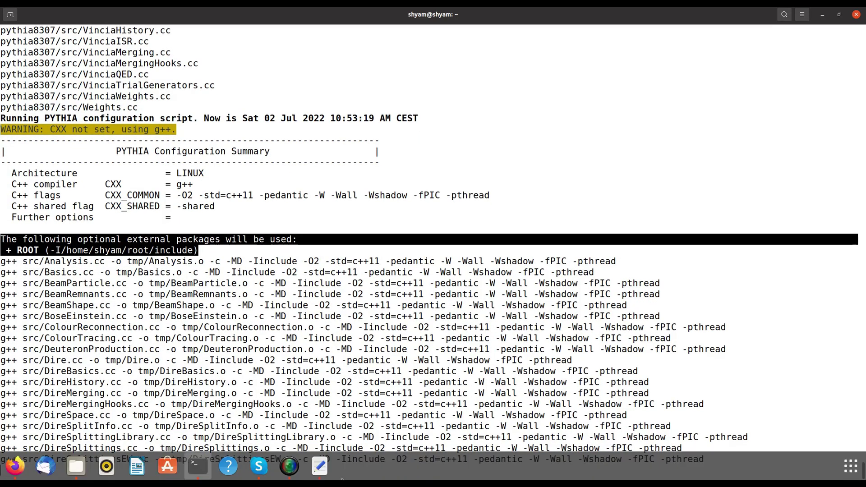
left_click(324, 472)
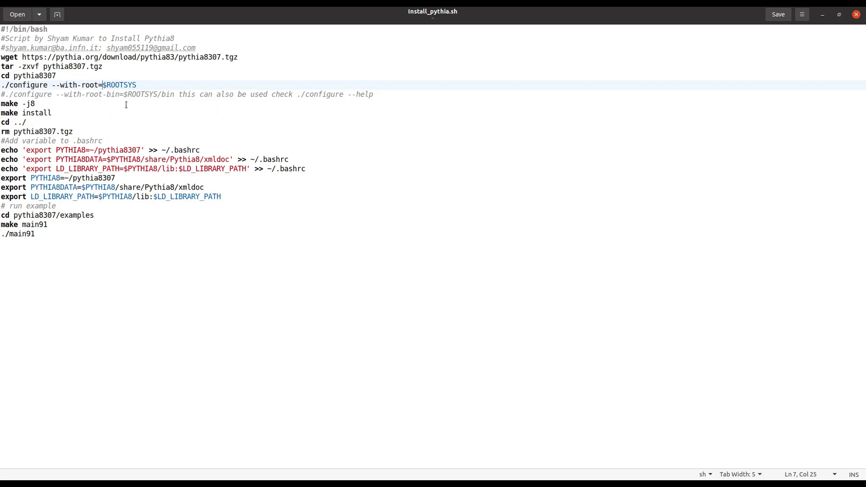
left_click_drag(137, 85, 2, 85)
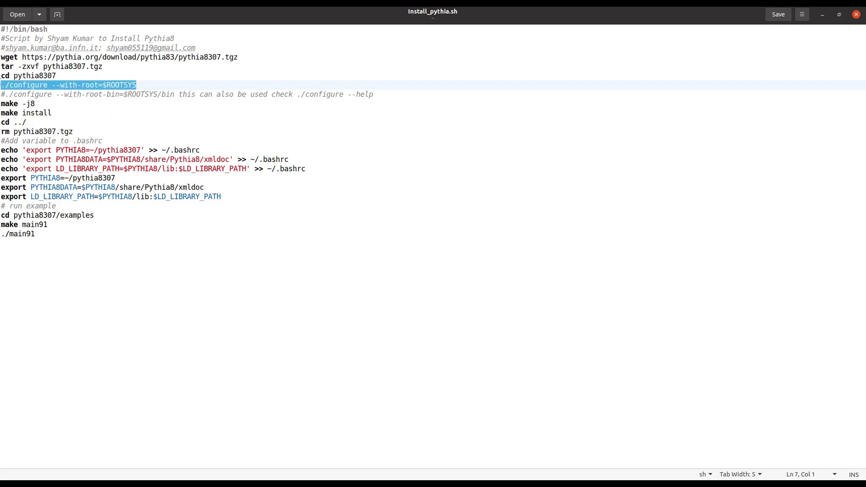
- Switch to the terminal and quit the main91 example by closing its charged multiplicity histogram
left_click(197, 472)
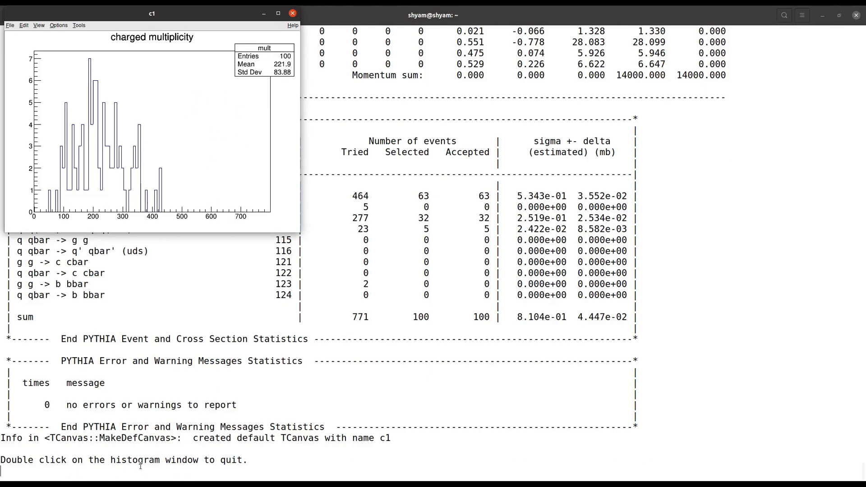
double_click(169, 142)
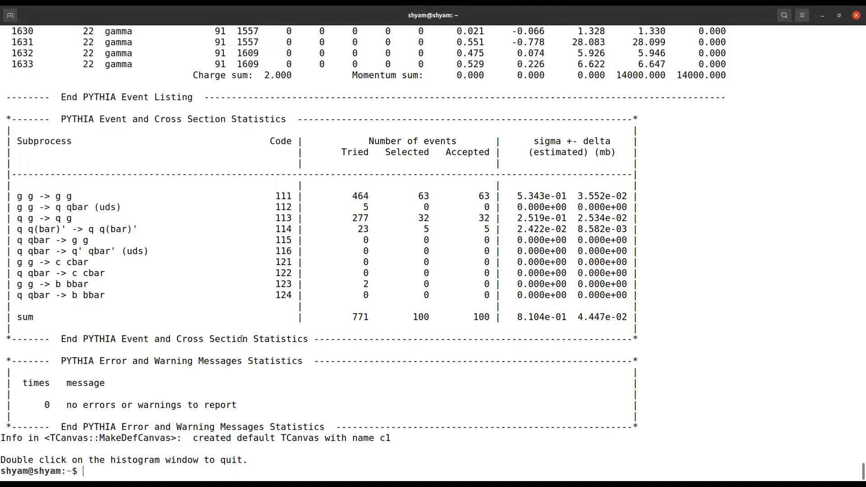
- Change into pythia8307/examples and list its files to find the main91 executable
type("cd pyt")
key("Tab")
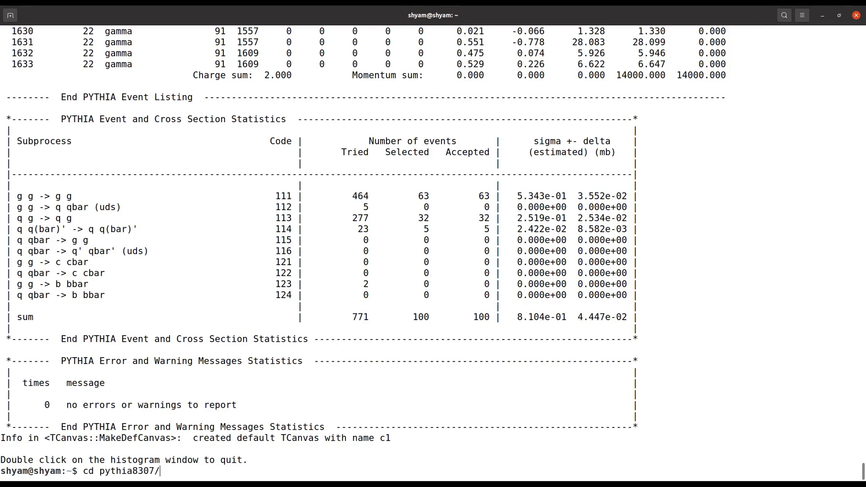
type("e")
key("Tab")
key("Return")
type("ls")
key("Return")
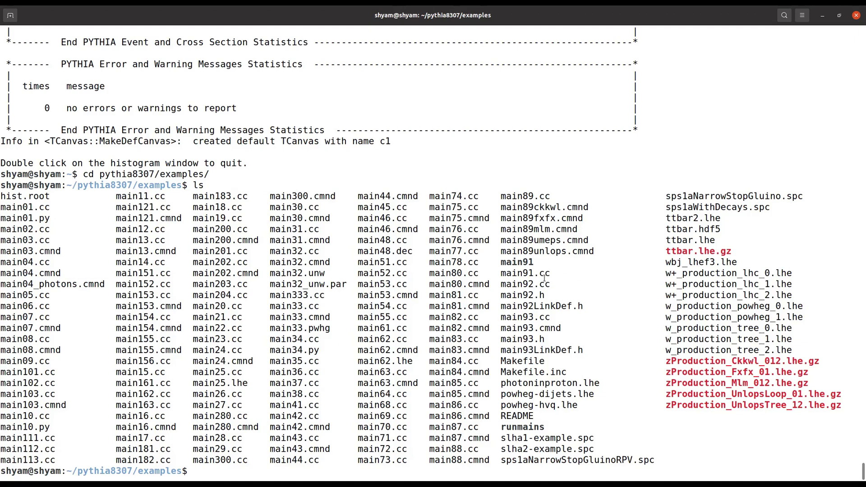
double_click(520, 266)
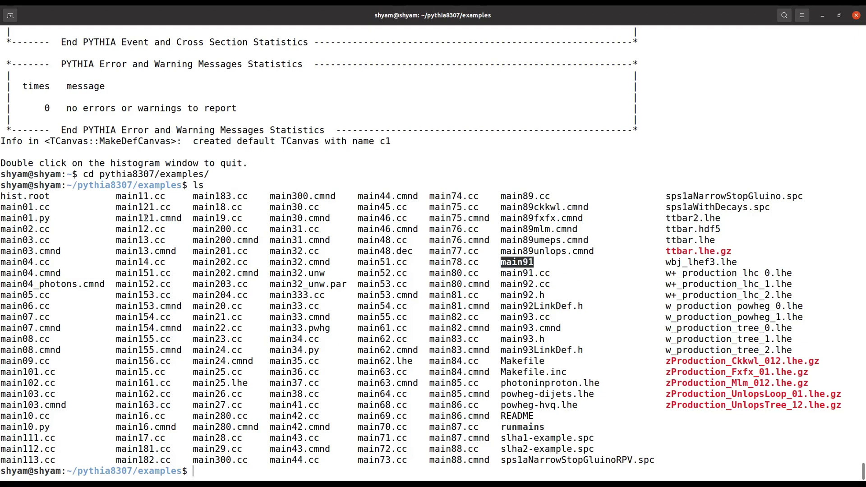
- Build the main01.cc example with make main01 and run it with ./main01
double_click(31, 208)
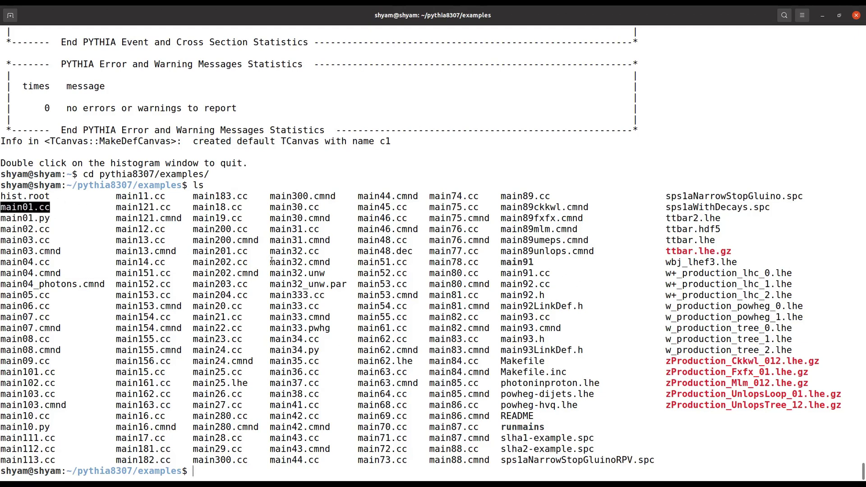
type("make main01")
key("Return")
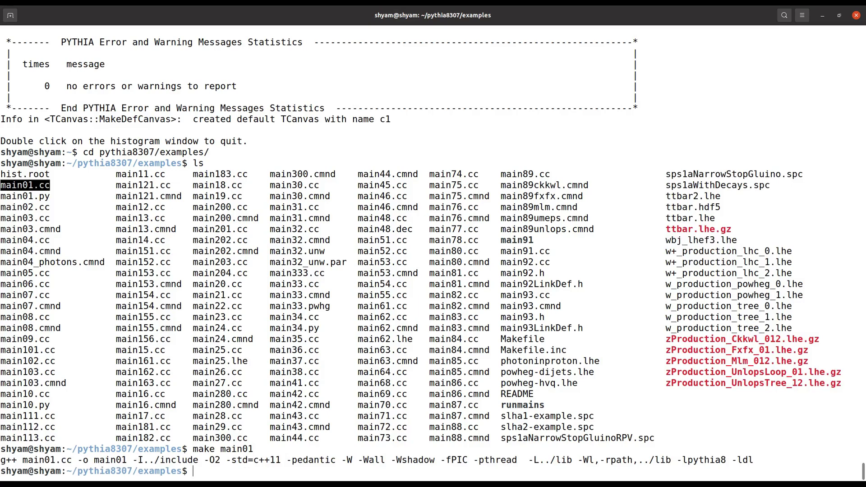
type("./main01")
key("Return")
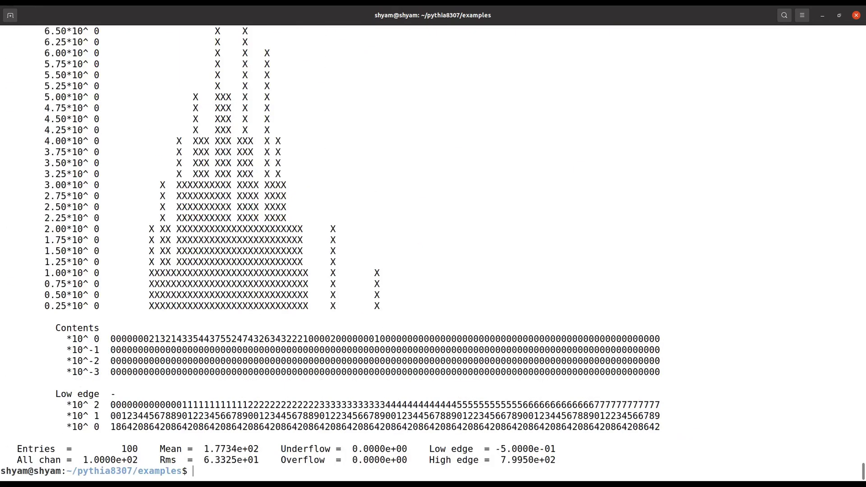
- Clear the terminal and list the examples folder again, highlighting the main91 executable
type("clear")
key("Return")
type("ls")
key("Return")
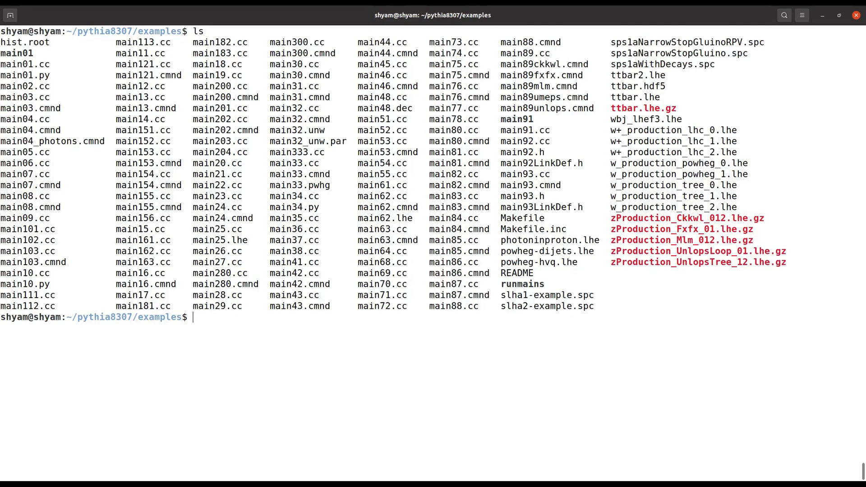
double_click(512, 119)
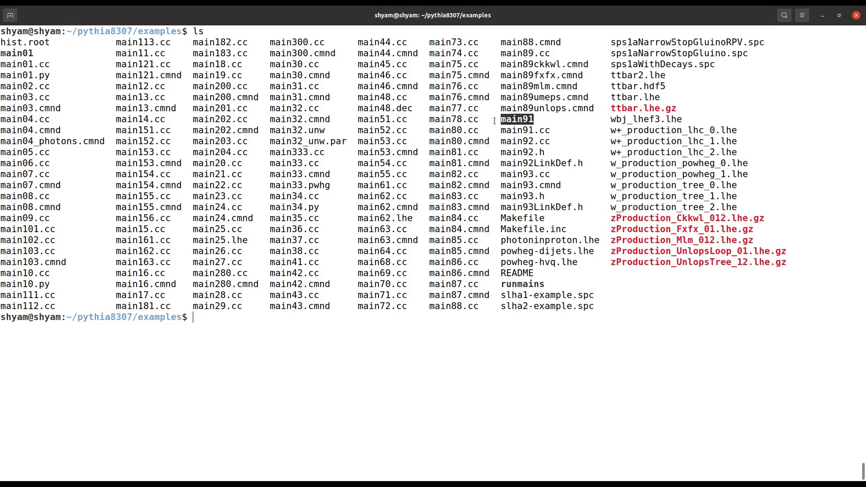
- Copy the hist.root file name from the listing and open that file with root -l
double_click(36, 42)
right_click(36, 42)
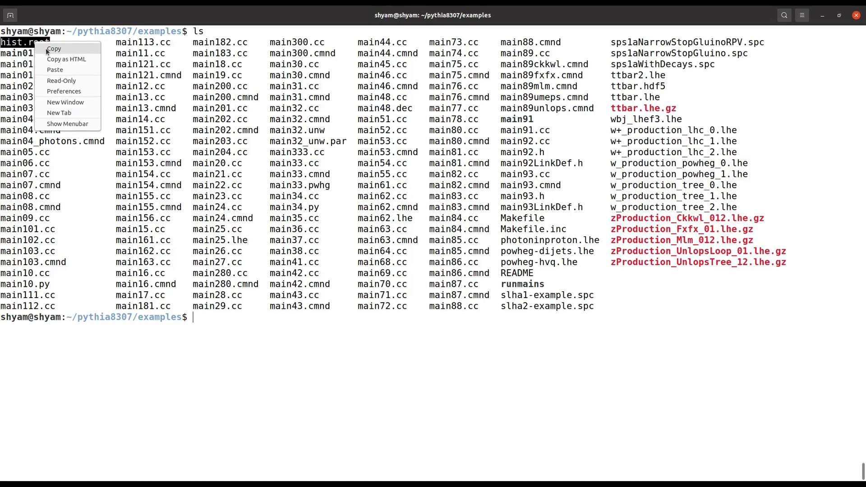
left_click(49, 48)
type("r")
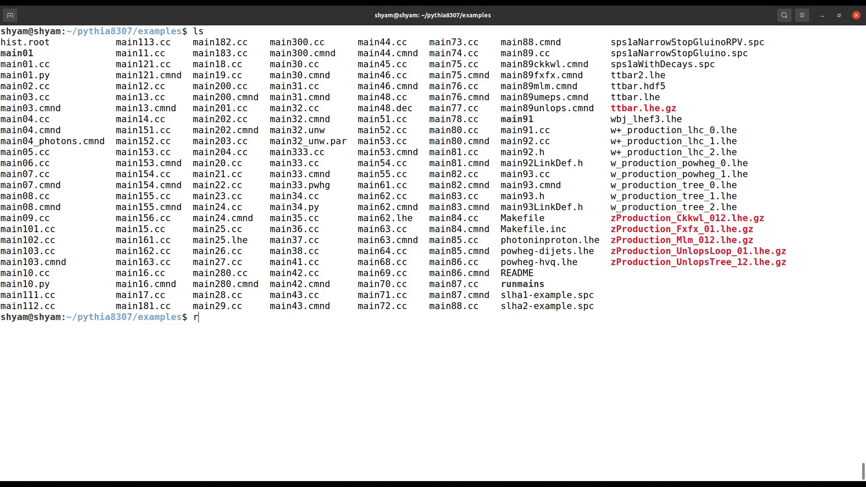
type("oot -l")
key("ctrl+shift+v")
- Open a ROOT object browser with new TBrowser and display the mult histogram stored in hist.root
type("new T")
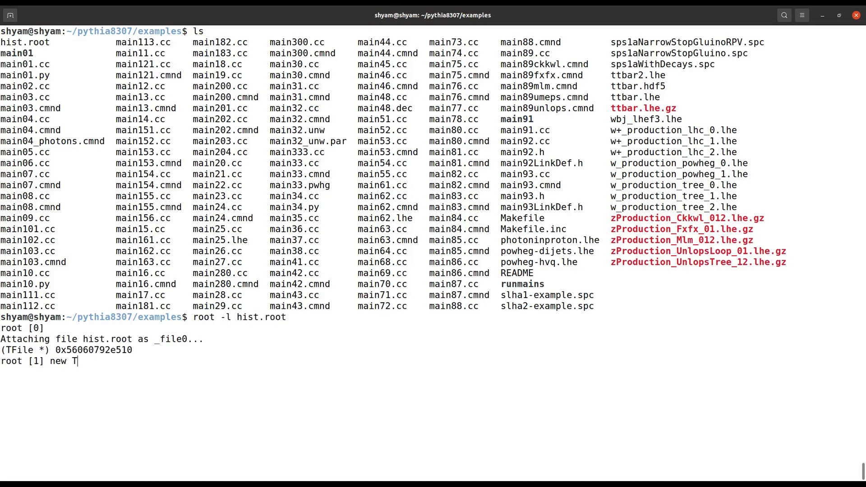
type("Browser")
key("Return")
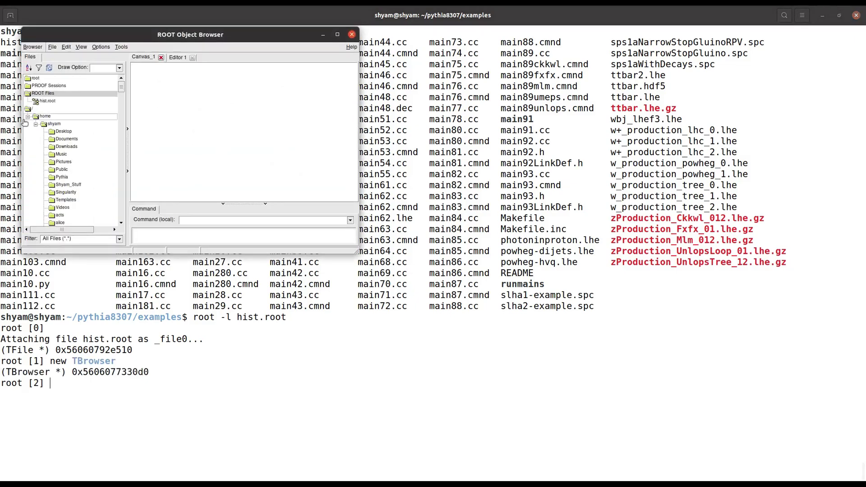
double_click(47, 101)
double_click(50, 108)
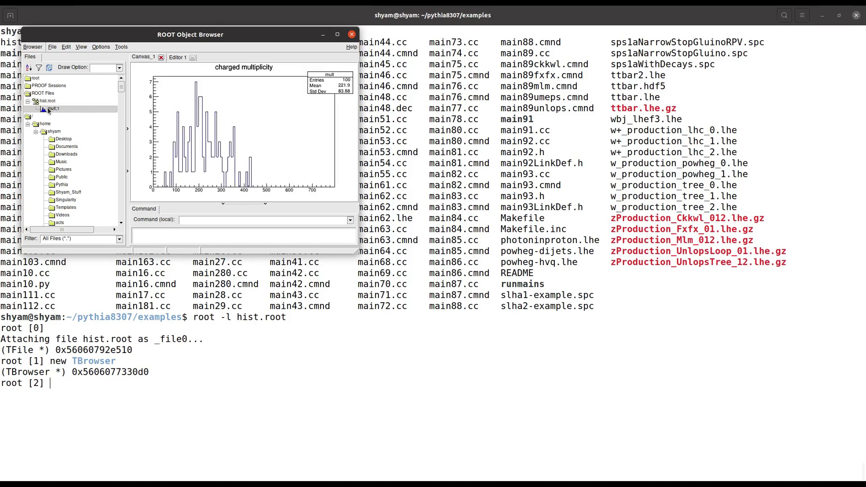
- Close the ROOT object browser and quit the ROOT session with .q
left_click(352, 34)
type(".q")
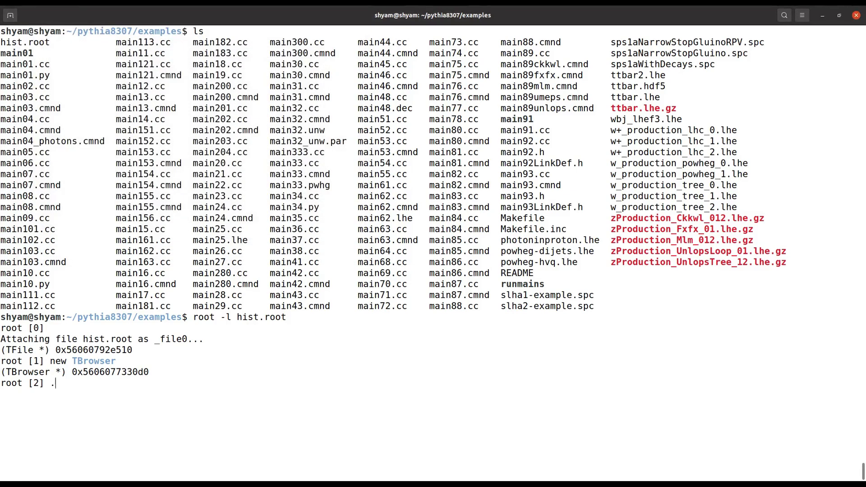
key("Return")
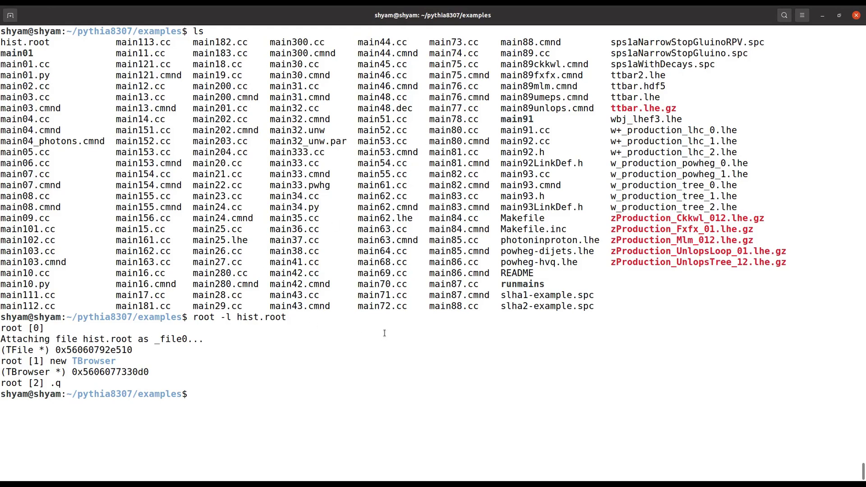
- Switch to the text editor and highlight the whole Install_pythia.sh script for review
mouse_move(351, 480)
left_click(320, 467)
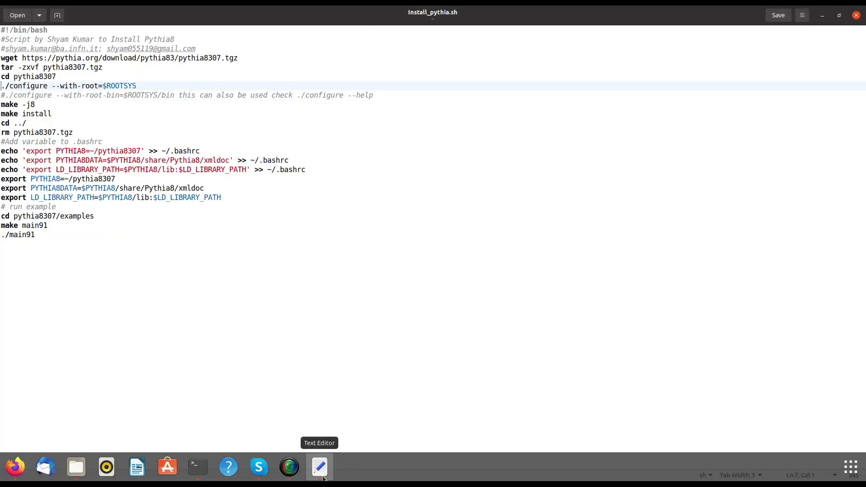
left_click_drag(70, 244, 1, 23)
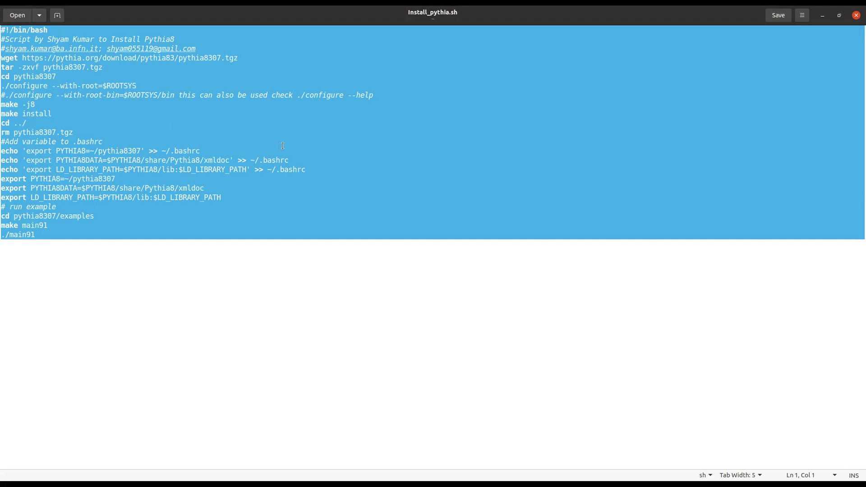
- Switch to the terminal, move up to the pythia8307 folder with cd ../ and run ./configure --help
key("alt+Tab")
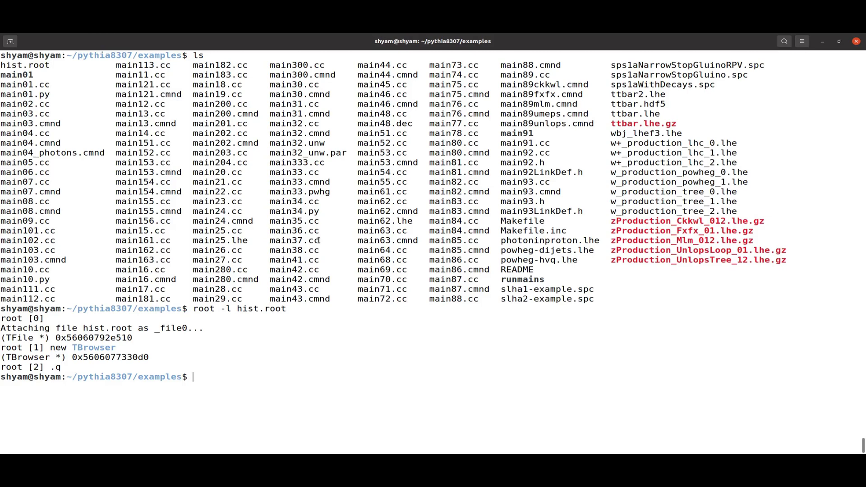
type("cd ../")
key("Return")
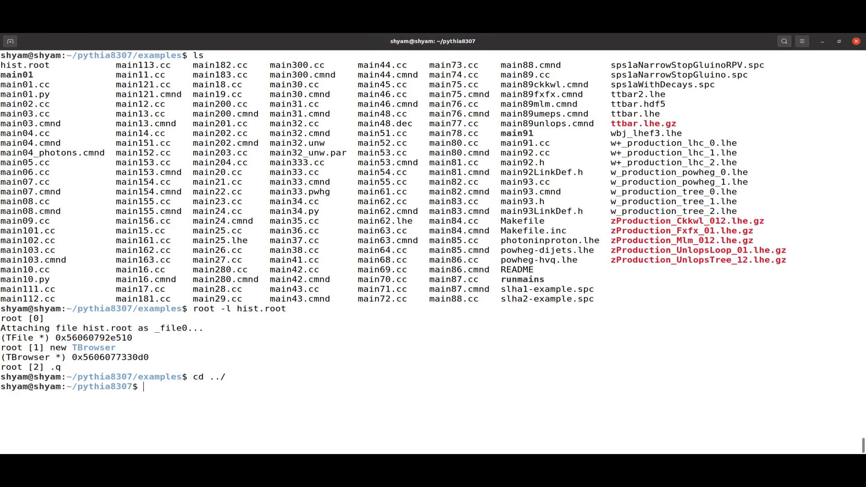
double_click(129, 387)
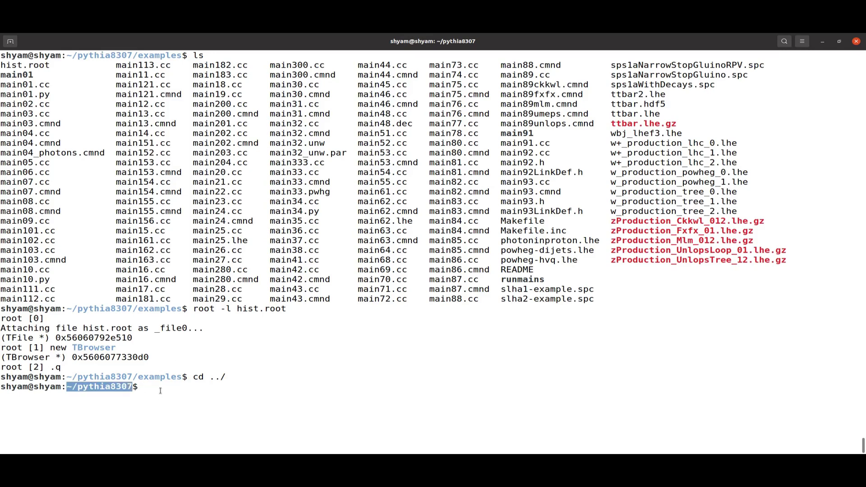
left_click(160, 391)
type("./c")
key("Tab")
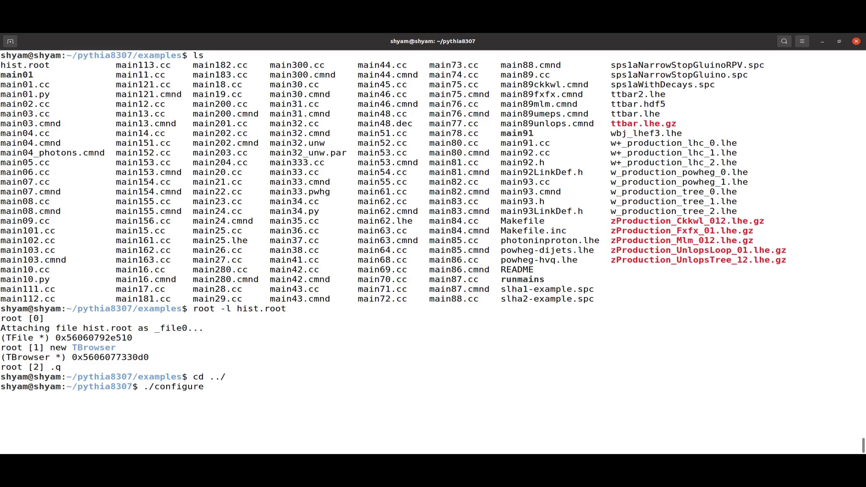
type("--help")
key("Return")
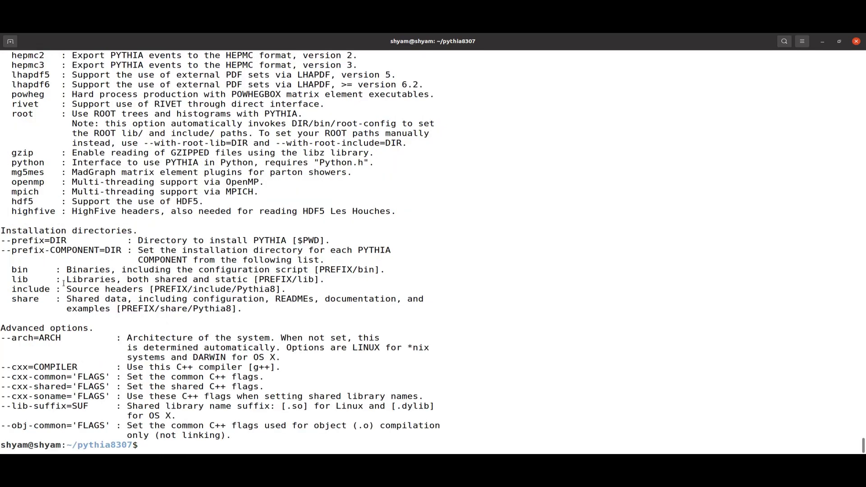
- Examine the configuration options and optional external packages in the configure help output
scroll(3, 249, "up", 7)
scroll(3, 249, "up", 10)
scroll(1, 293, "down", 8)
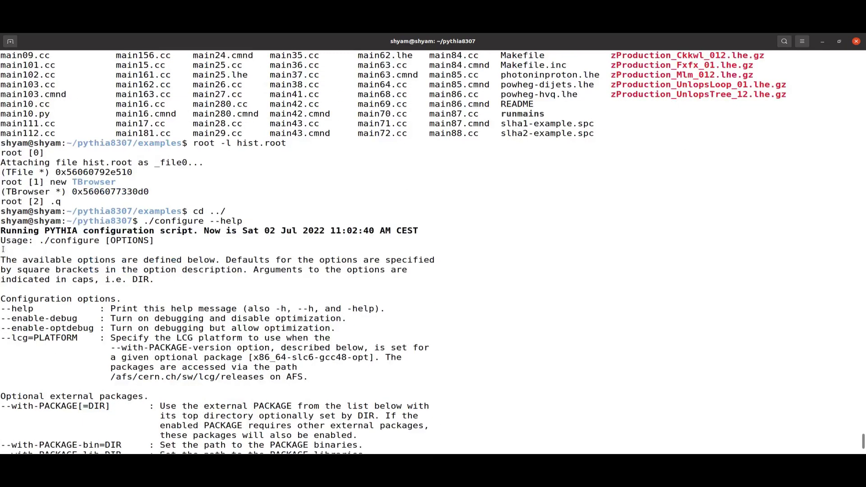
scroll(1, 346, "down", 3)
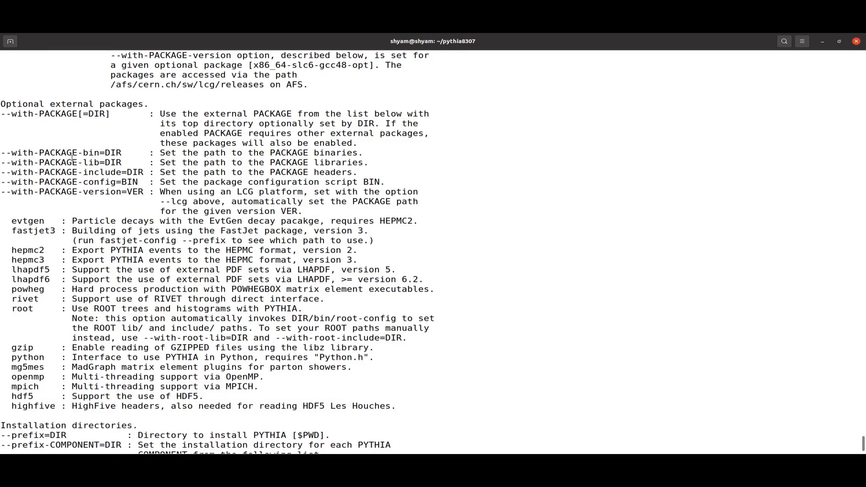
- Highlight the --with-PACKAGE, DIR and --with-PACKAGE-bin parts of the optional external packages help to review the path syntax
left_click_drag(2, 114, 75, 113)
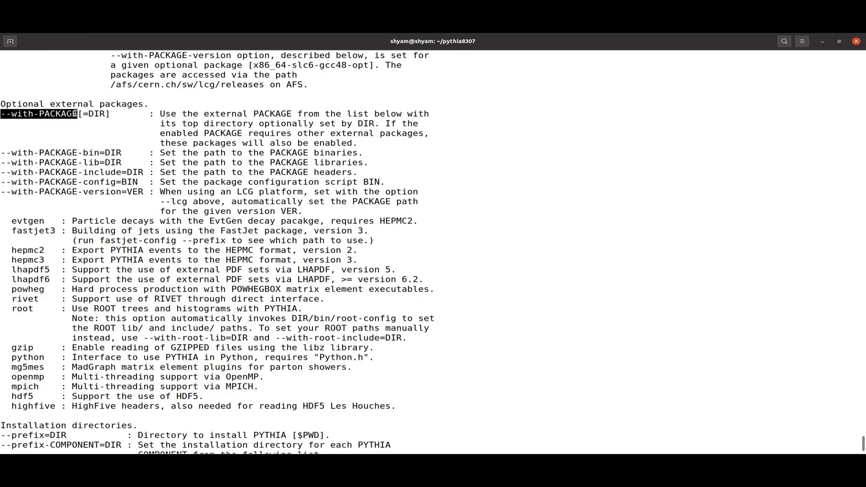
left_click(66, 111)
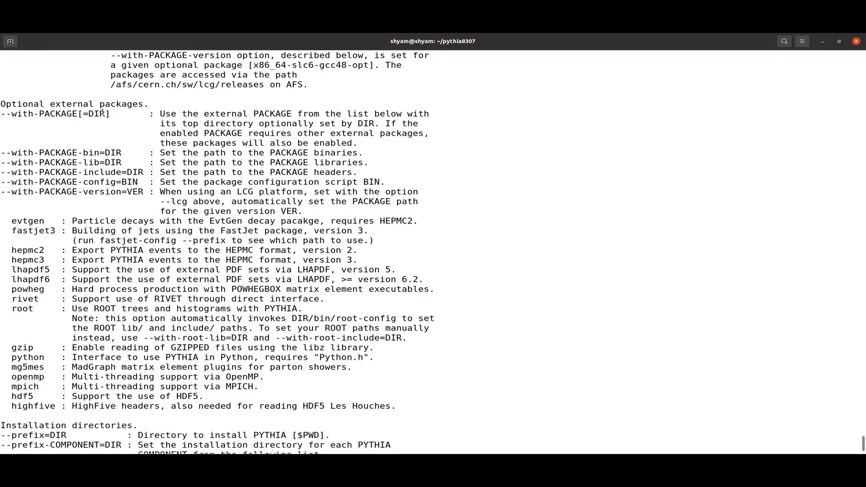
left_click_drag(91, 113, 106, 114)
left_click_drag(101, 152, 2, 152)
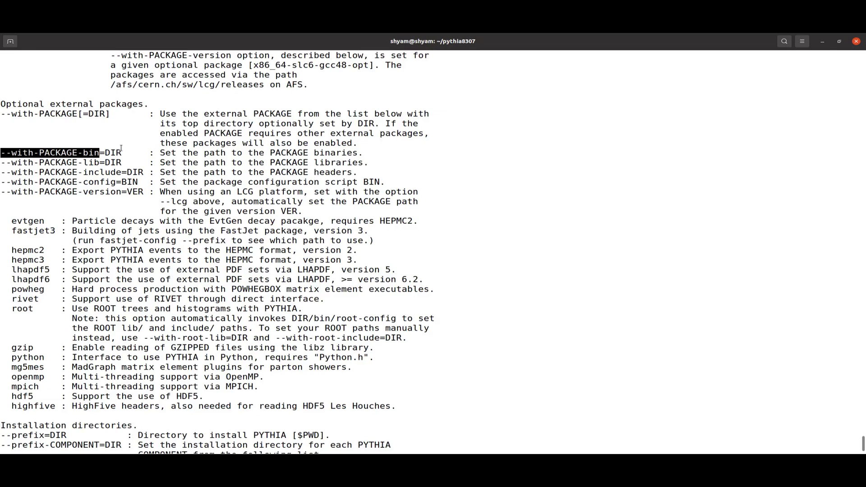
left_click(123, 181)
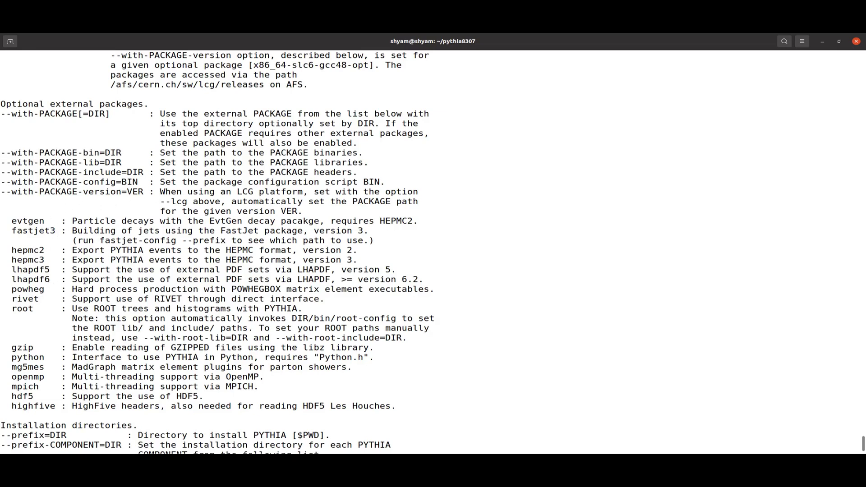
- Highlight the package names root, powheg, lhapdf6 and hepmc2 one after another in the list of optional external packages
double_click(21, 309)
double_click(29, 289)
double_click(32, 280)
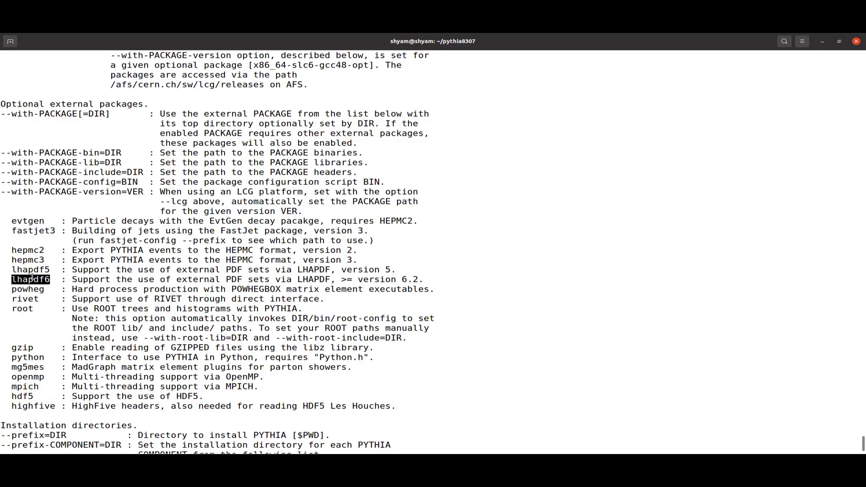
double_click(36, 250)
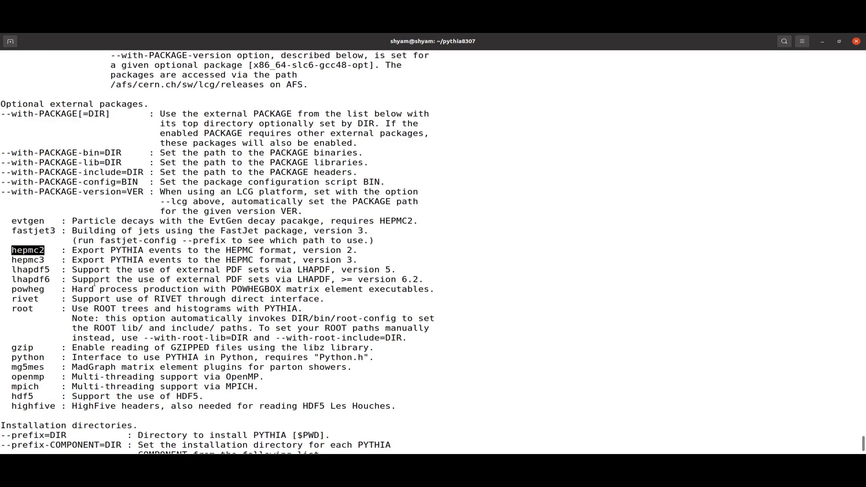